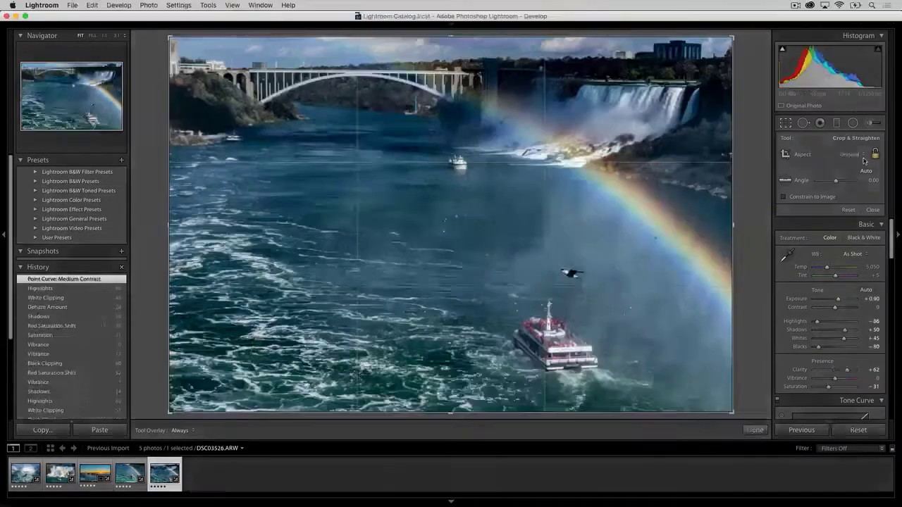
# Step: Lock the crop to 16 x 9, shrink it, and shift the photo to frame the boat and rainbow
pyautogui.click(861, 155)
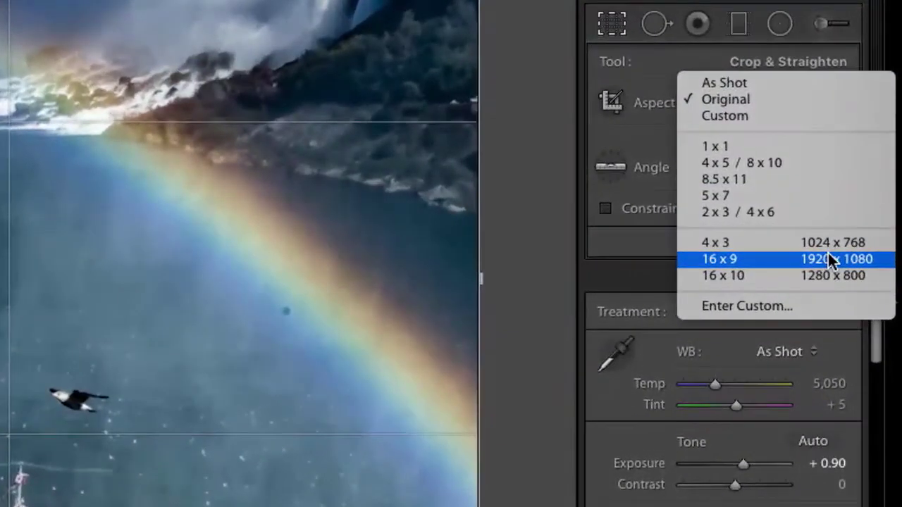
pyautogui.click(832, 259)
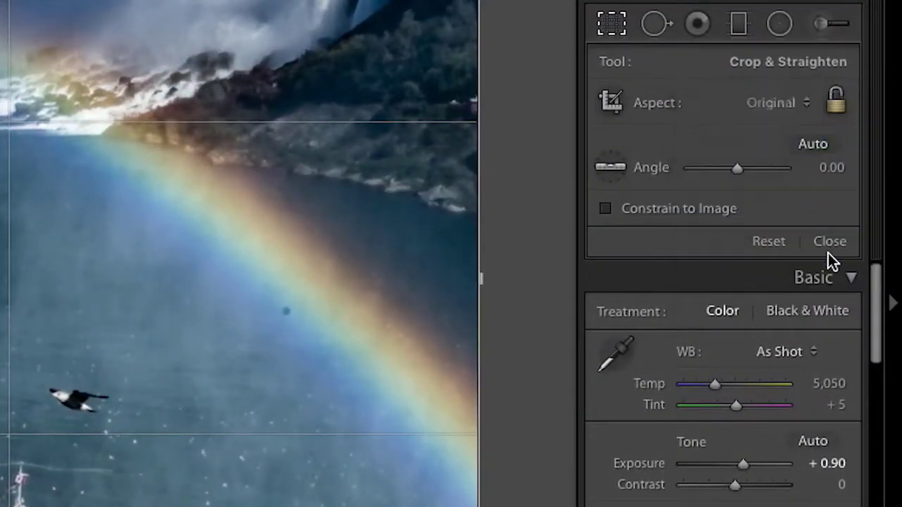
pyautogui.moveTo(171, 67); pyautogui.dragTo(237, 104)
pyautogui.moveTo(350, 205); pyautogui.dragTo(352, 175)
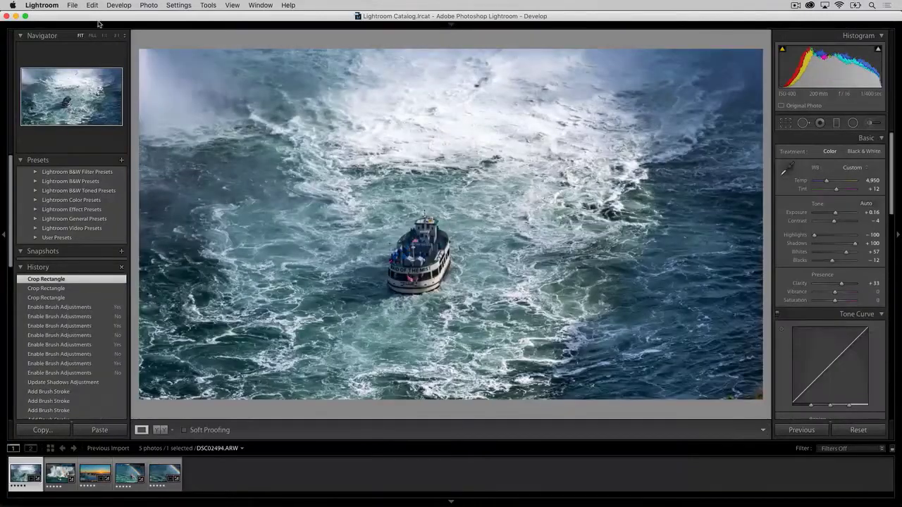
# Step: Start exporting the photo from the File menu and keep resizing by Width & Height
pyautogui.click(71, 5)
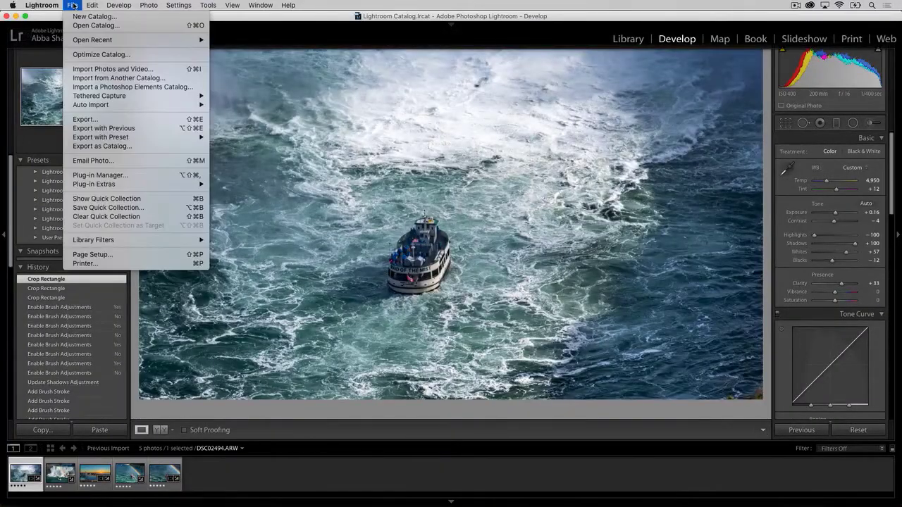
pyautogui.click(99, 120)
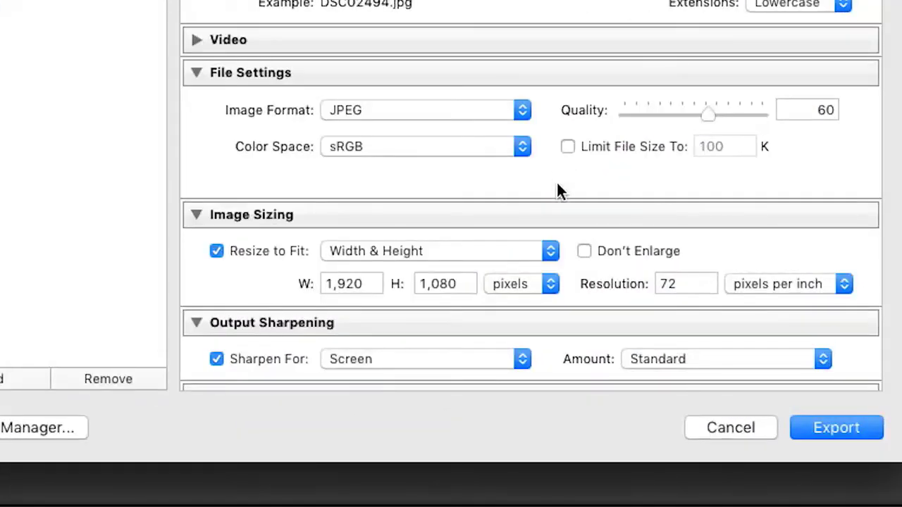
pyautogui.click(547, 252)
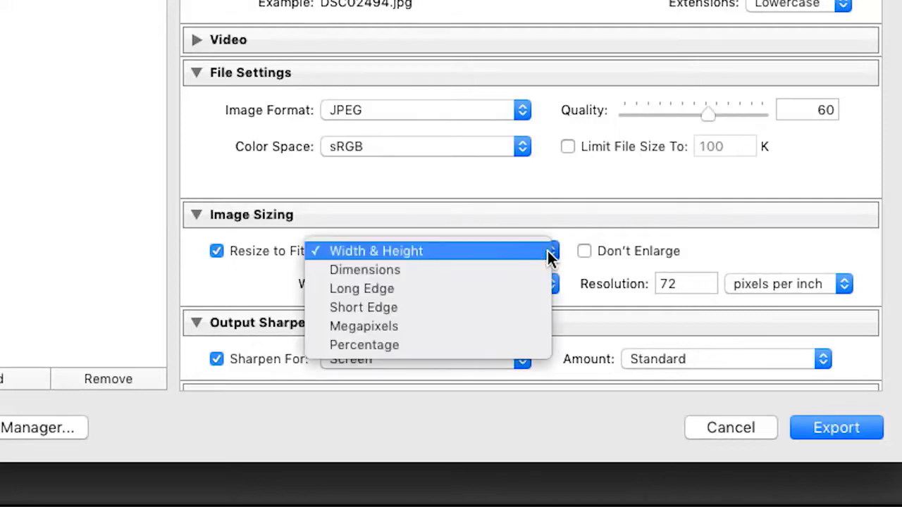
pyautogui.click(549, 254)
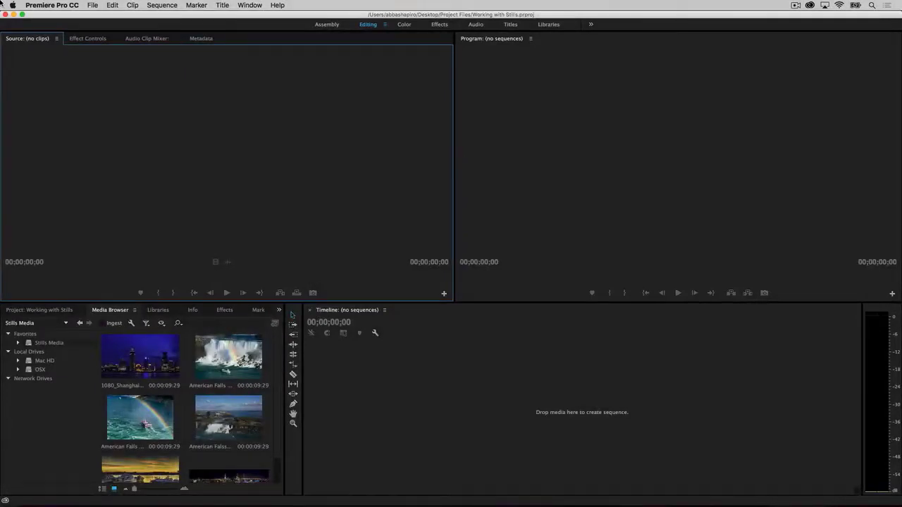
# Step: In General preferences, enter a 5-second Still Image Default Duration
pyautogui.click(65, 5)
pyautogui.moveTo(67, 32)
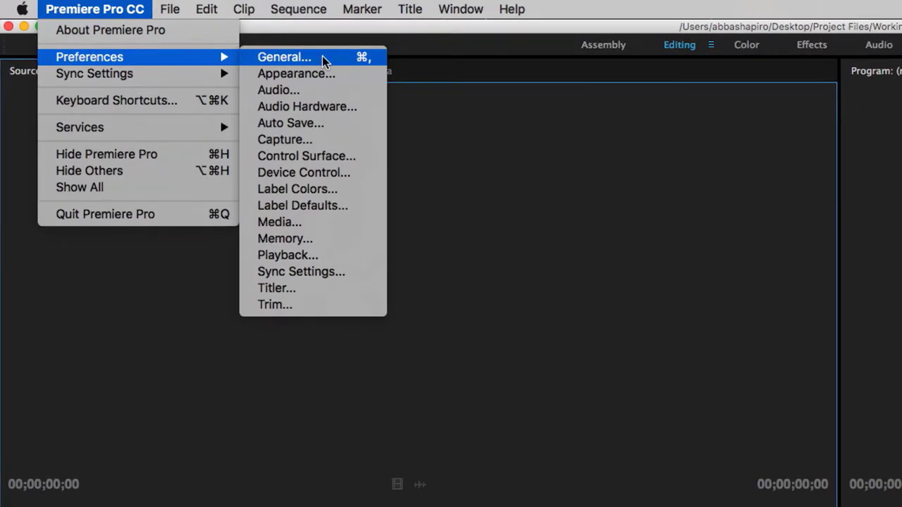
pyautogui.click(323, 61)
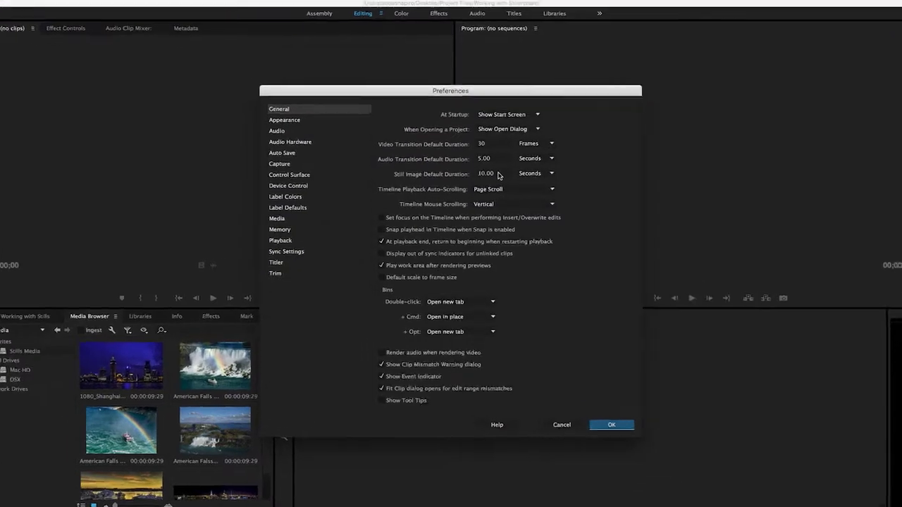
pyautogui.click(497, 175)
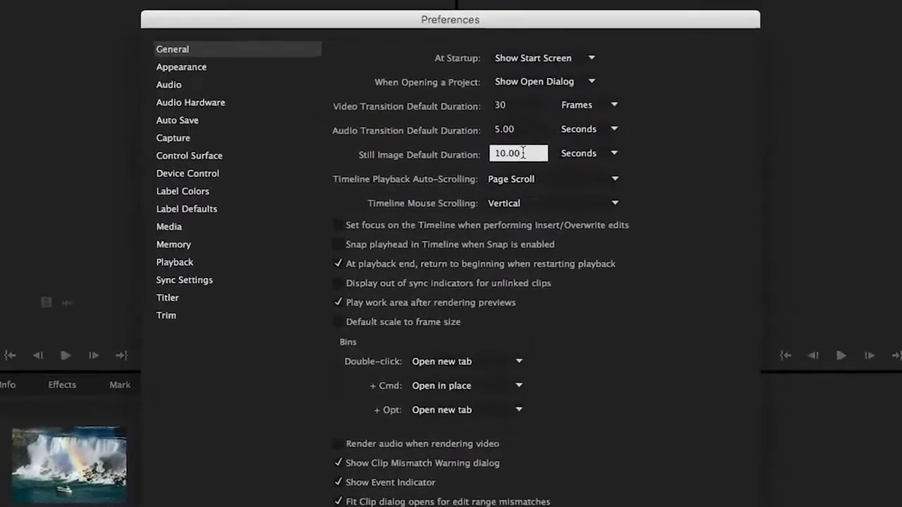
pyautogui.write('5')
pyautogui.press('Tab')
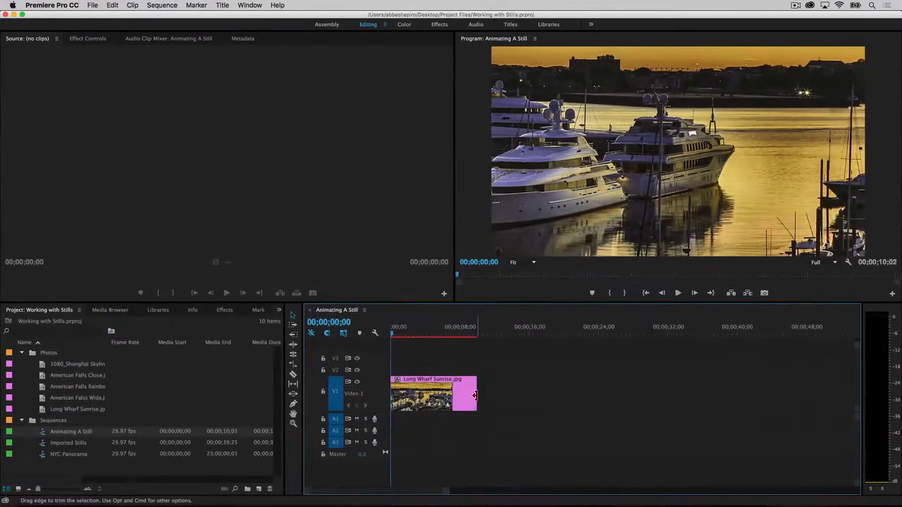
# Step: Stretch the still clip to 28 seconds, change the default duration to 2, then 10 seconds, and confirm
pyautogui.moveTo(474, 395); pyautogui.dragTo(428, 407)
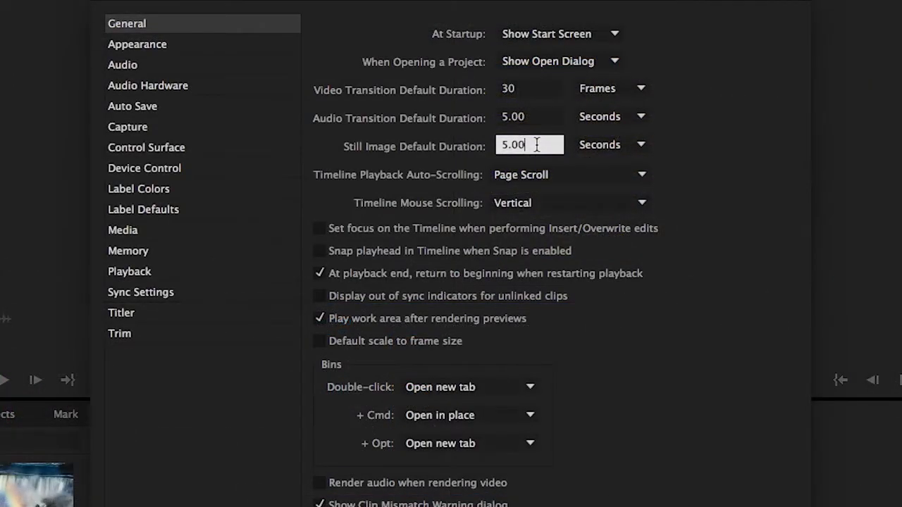
pyautogui.moveTo(536, 144); pyautogui.dragTo(494, 145)
pyautogui.write('2')
pyautogui.press('Tab')
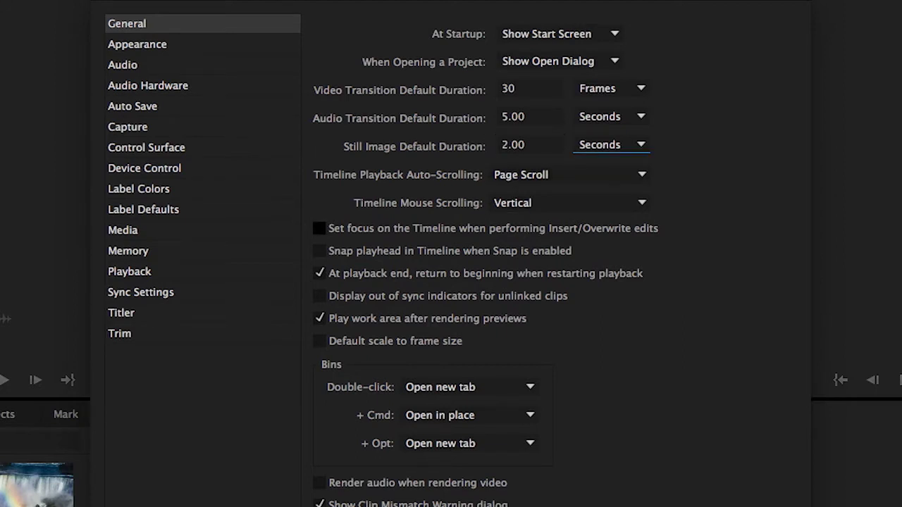
pyautogui.moveTo(548, 149); pyautogui.dragTo(483, 145)
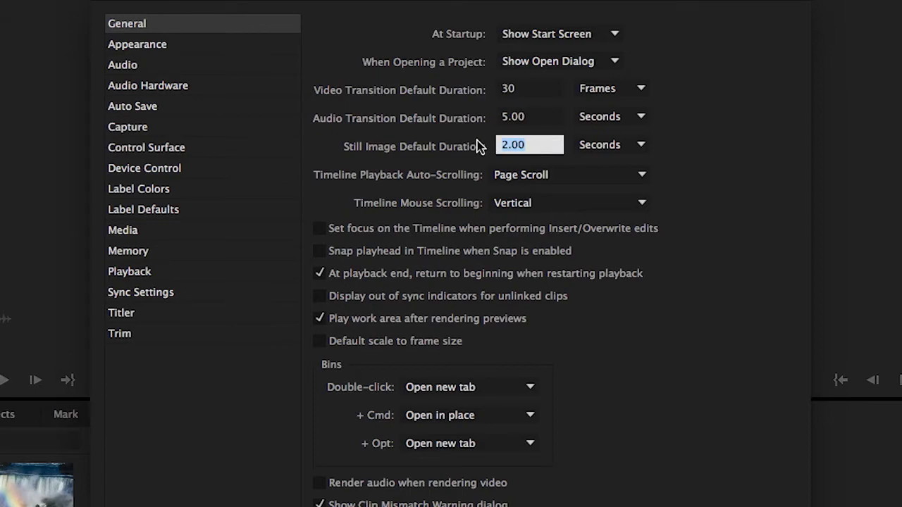
pyautogui.write('10')
pyautogui.press('Tab')
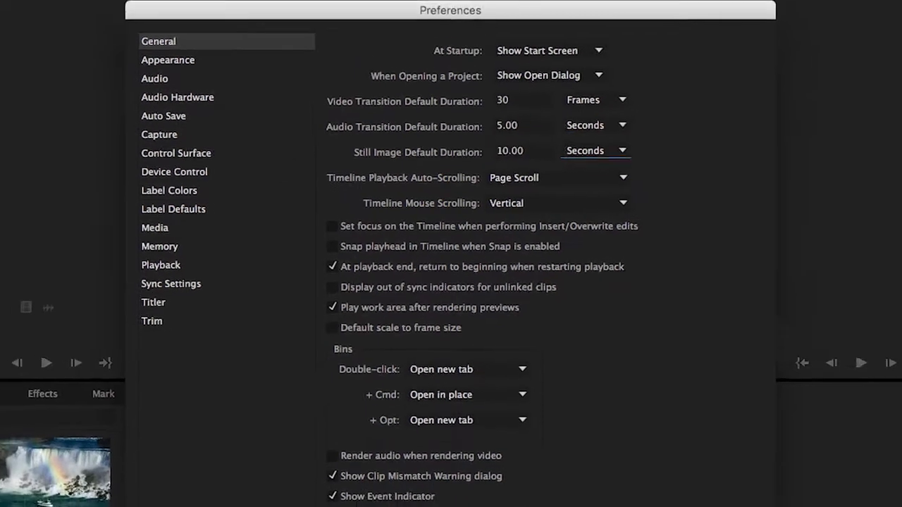
pyautogui.click(599, 411)
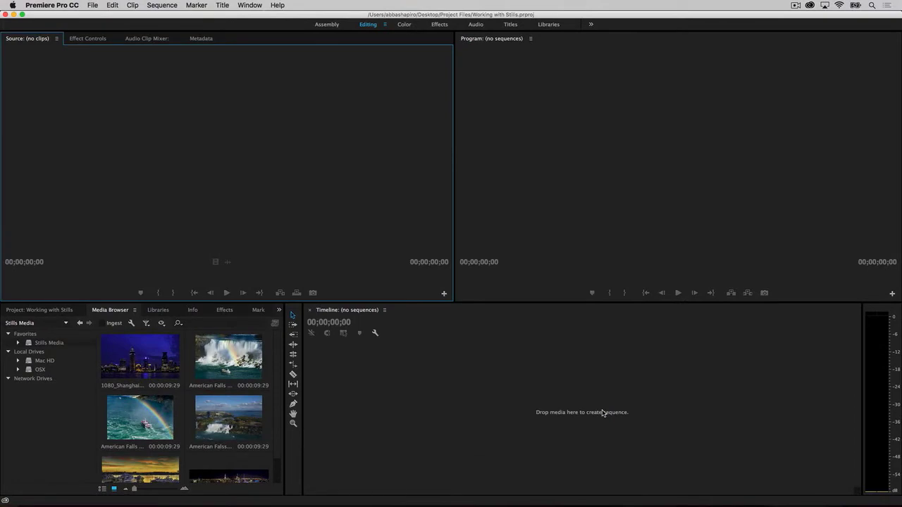
# Step: Create a new sequence using the Digital SLR > 1080p > DSLR 1080p30 preset
pyautogui.click(92, 5)
pyautogui.moveTo(100, 17)
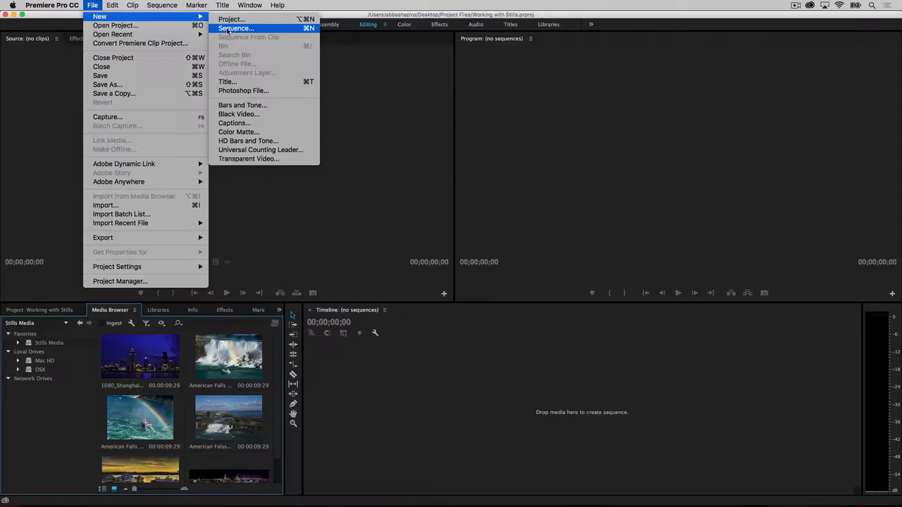
pyautogui.click(465, 57)
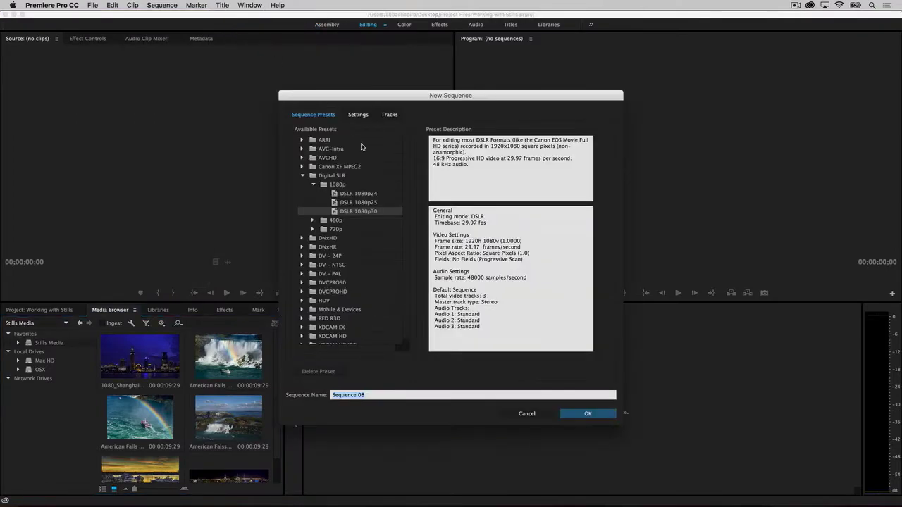
pyautogui.click(379, 177)
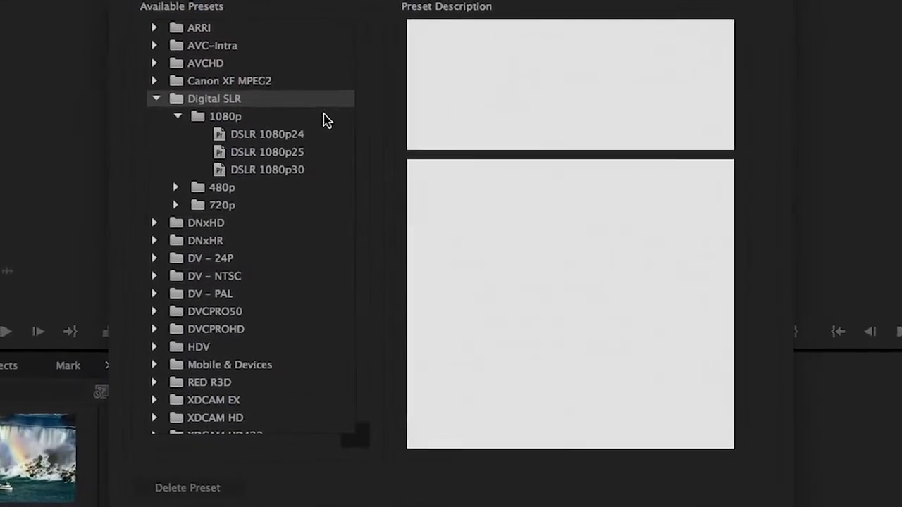
pyautogui.click(325, 117)
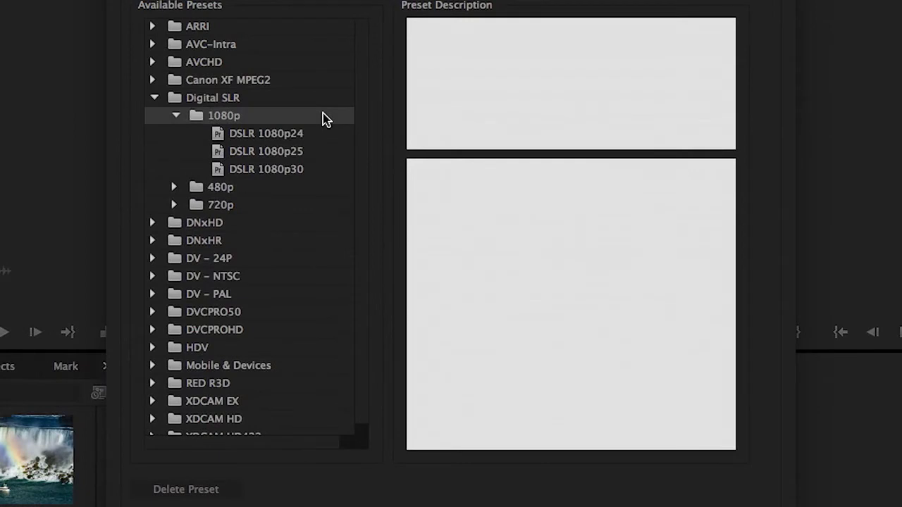
pyautogui.click(341, 170)
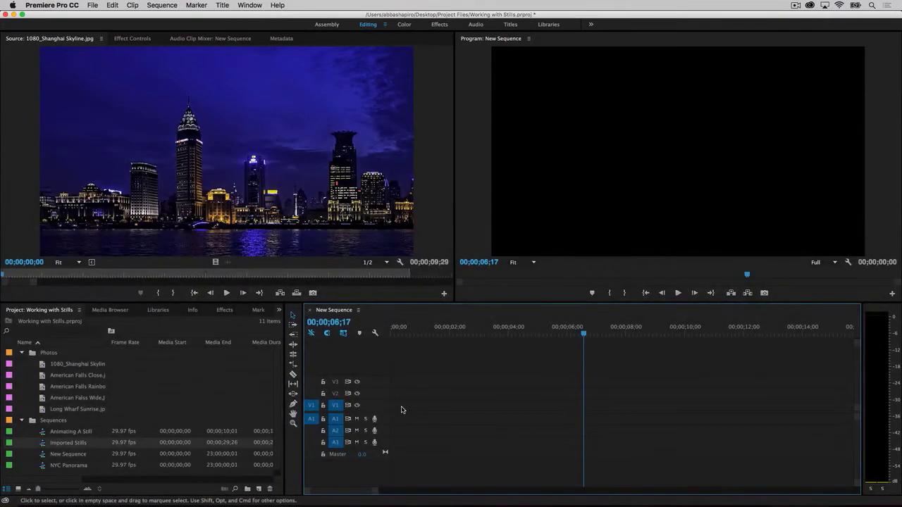
# Step: Drop the Shanghai skyline still onto V1, expand the track, and scrub through the clip
pyautogui.moveTo(263, 184); pyautogui.dragTo(396, 421)
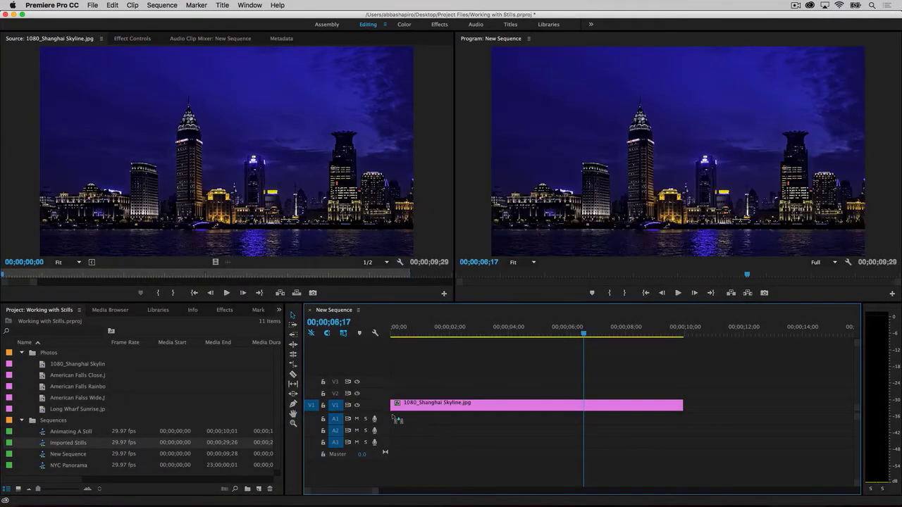
pyautogui.doubleClick(380, 409)
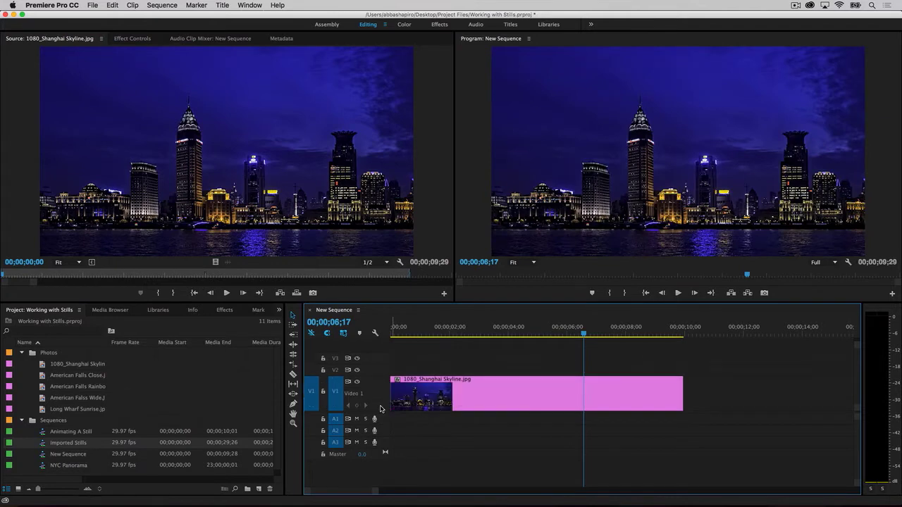
pyautogui.click(453, 333)
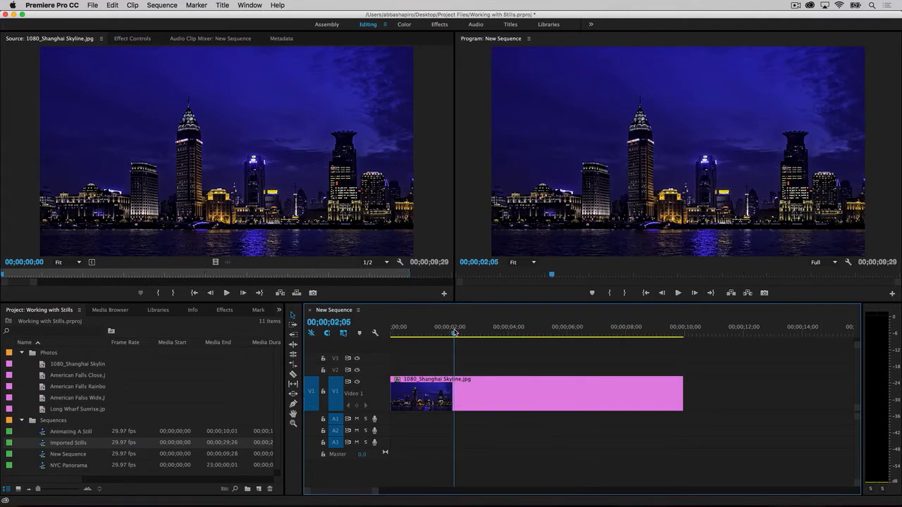
pyautogui.moveTo(454, 332); pyautogui.dragTo(531, 329)
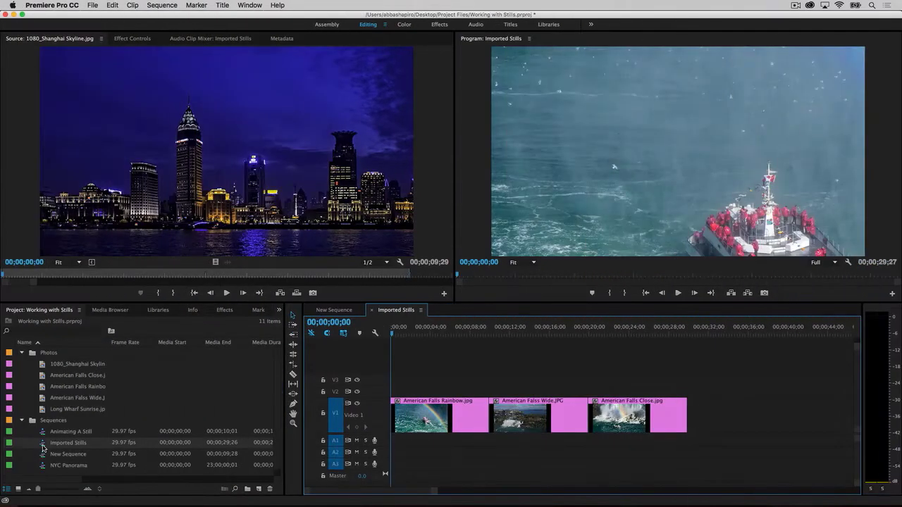
# Step: Preview the three falls stills and set the American Falls Rainbow clip to frame size
pyautogui.click(423, 332)
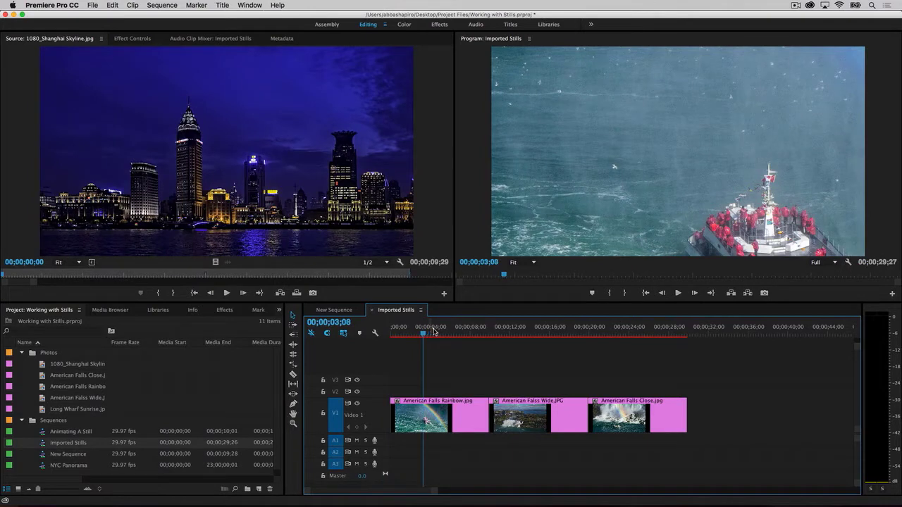
pyautogui.moveTo(516, 328); pyautogui.dragTo(632, 338)
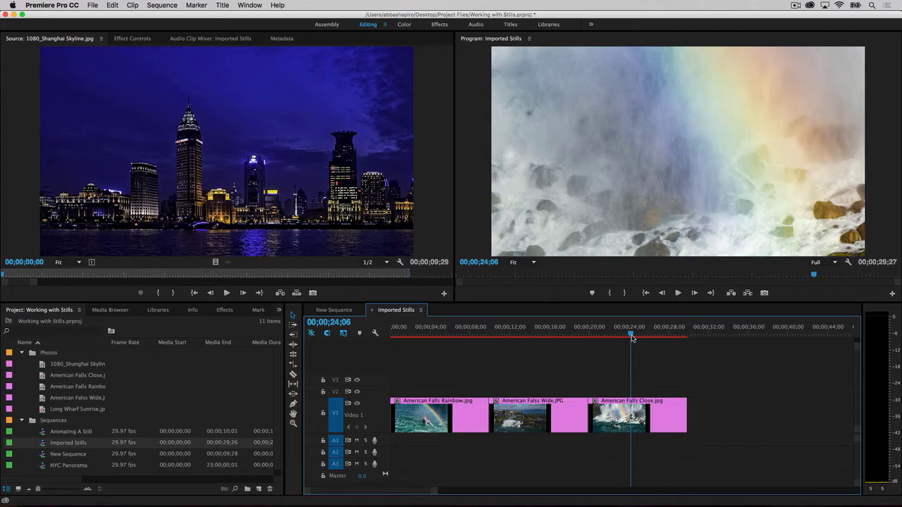
pyautogui.click(465, 421)
pyautogui.click(442, 331)
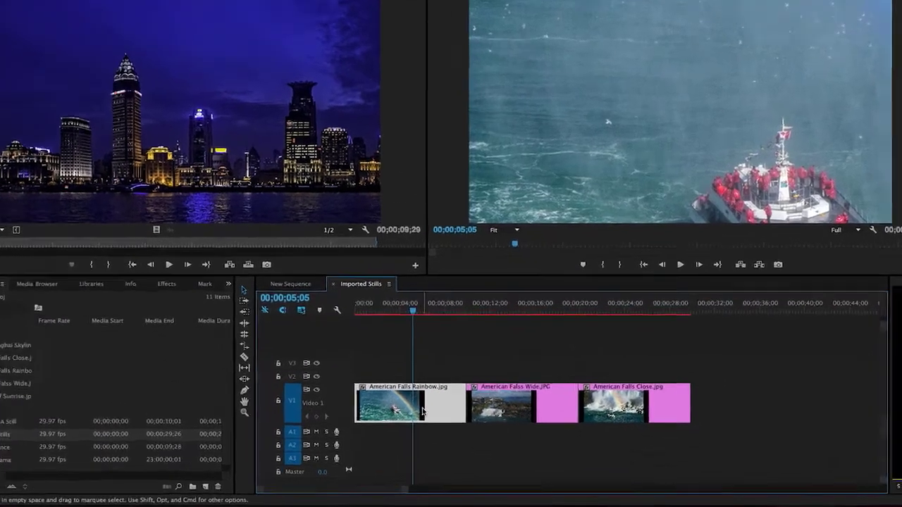
pyautogui.rightClick(451, 417)
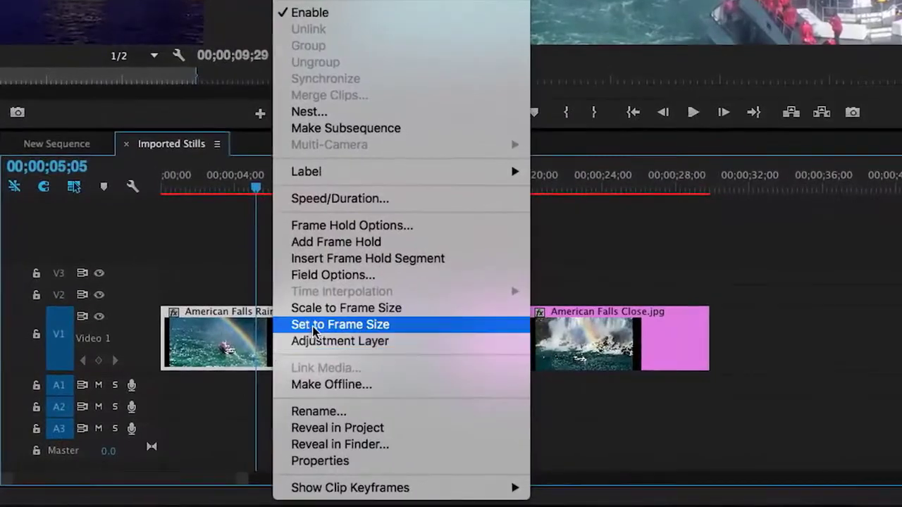
pyautogui.click(310, 324)
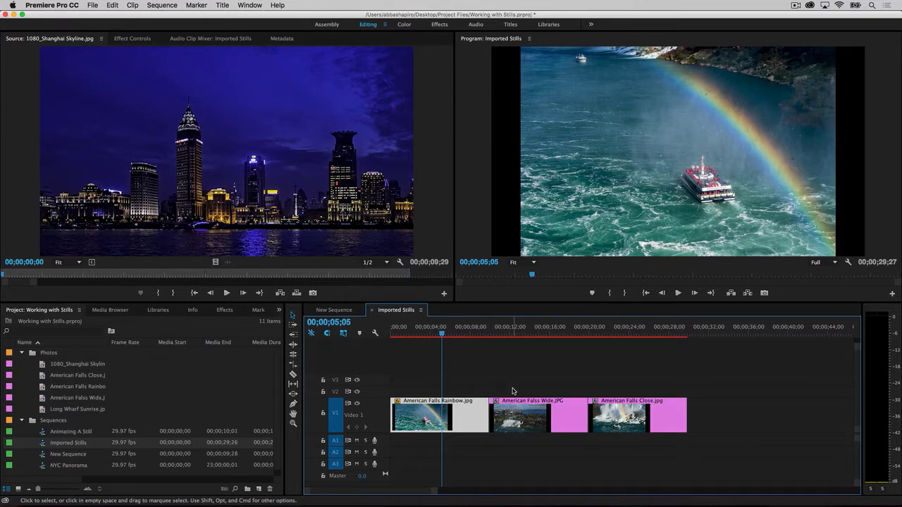
# Step: Set the Wide and Close clips to frame size together and jump the playhead to 13;10
pyautogui.moveTo(513, 391); pyautogui.dragTo(629, 431)
pyautogui.rightClick(563, 417)
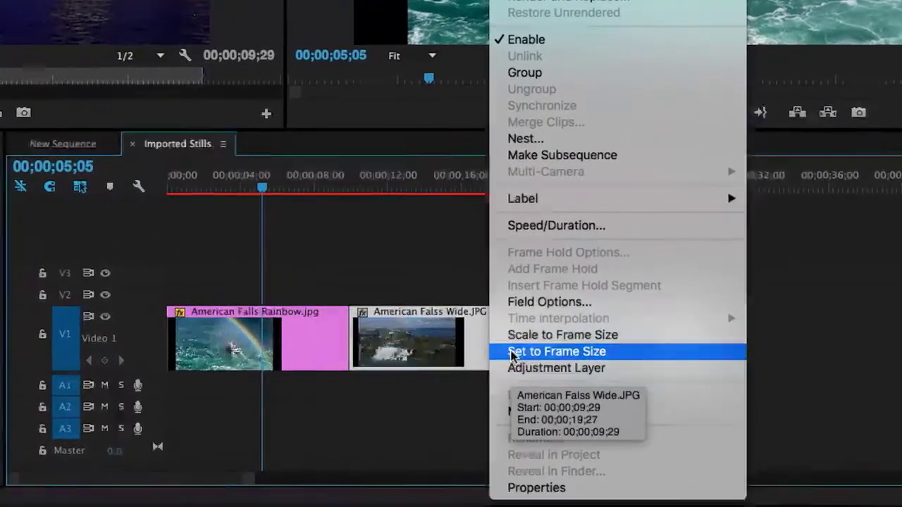
pyautogui.click(512, 352)
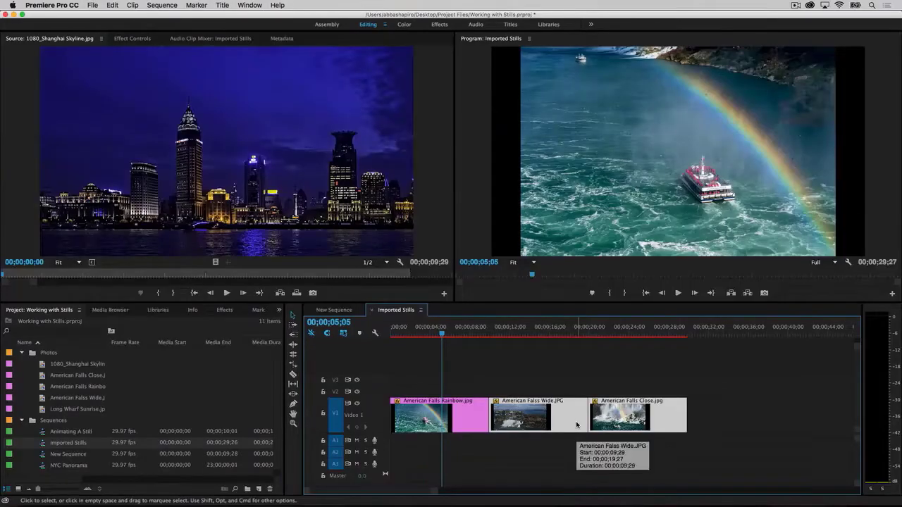
pyautogui.click(414, 184)
# Step: Scrub the playhead through the sequence to the Close still
pyautogui.moveTo(523, 331); pyautogui.dragTo(633, 328)
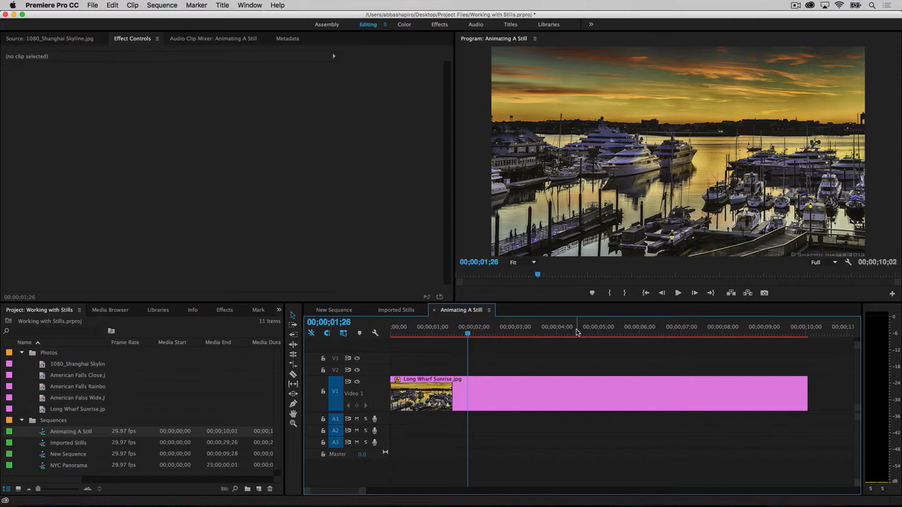
# Step: Enable Selection Follows Playhead and drag the still's Position X and Y values
pyautogui.click(172, 5)
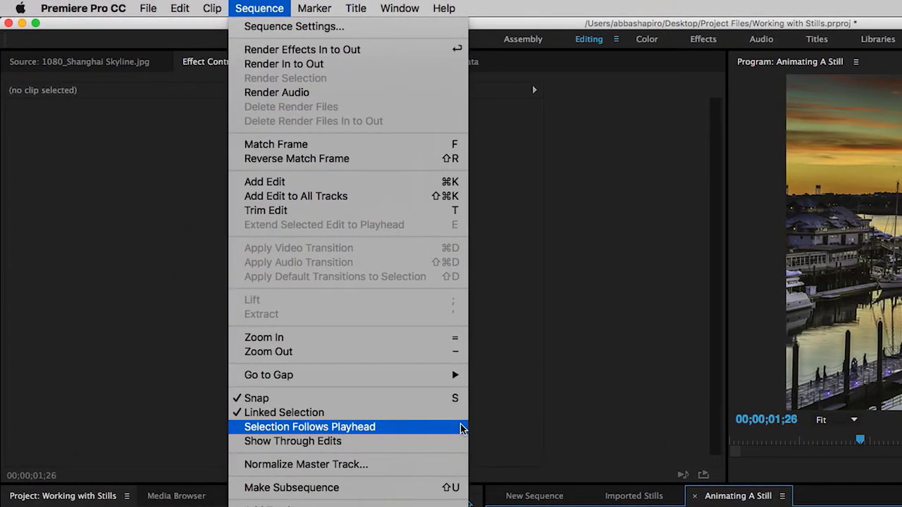
pyautogui.click(461, 427)
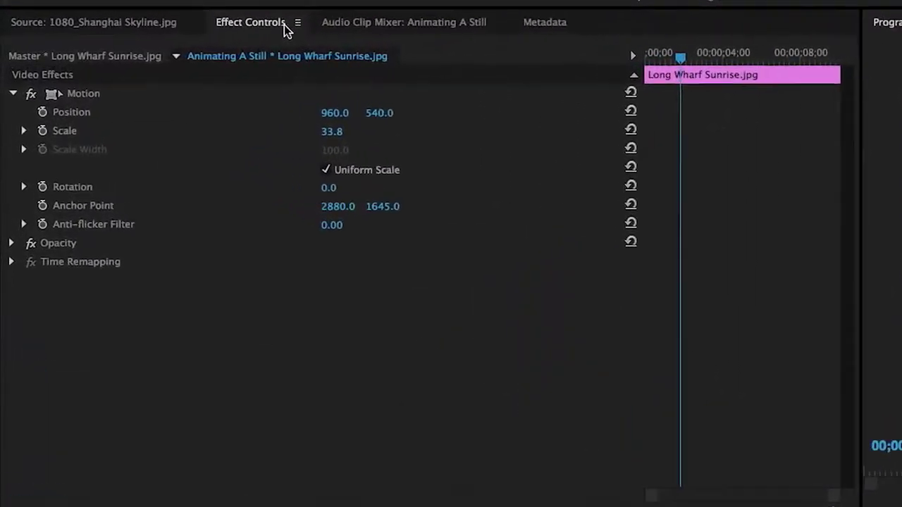
pyautogui.click(286, 28)
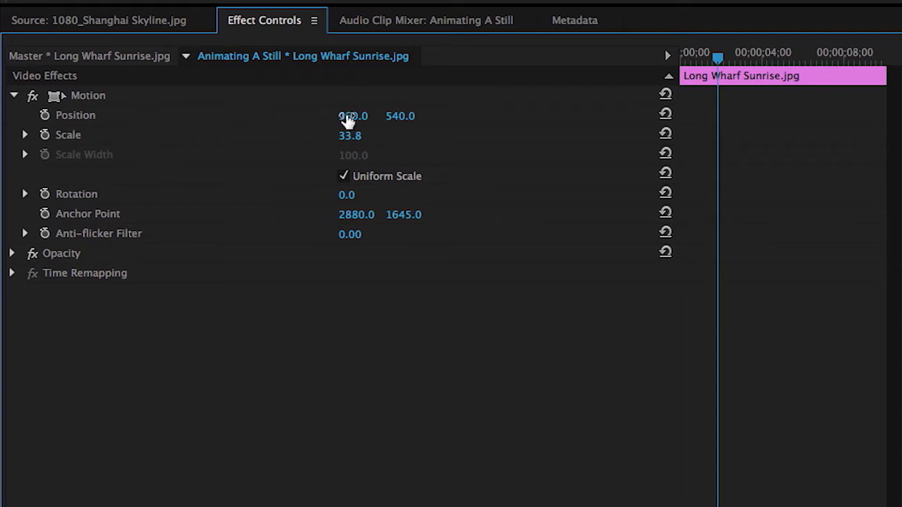
pyautogui.moveTo(343, 116); pyautogui.dragTo(405, 116)
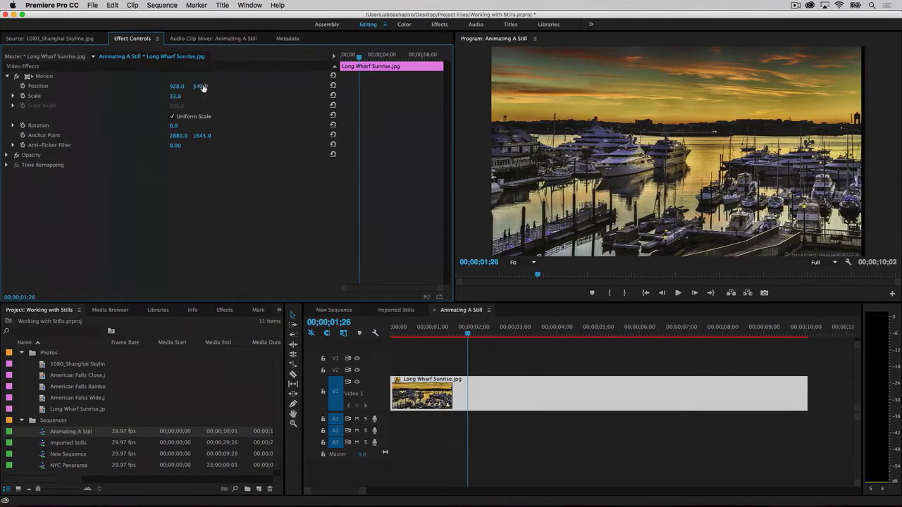
pyautogui.moveTo(202, 87); pyautogui.dragTo(294, 86)
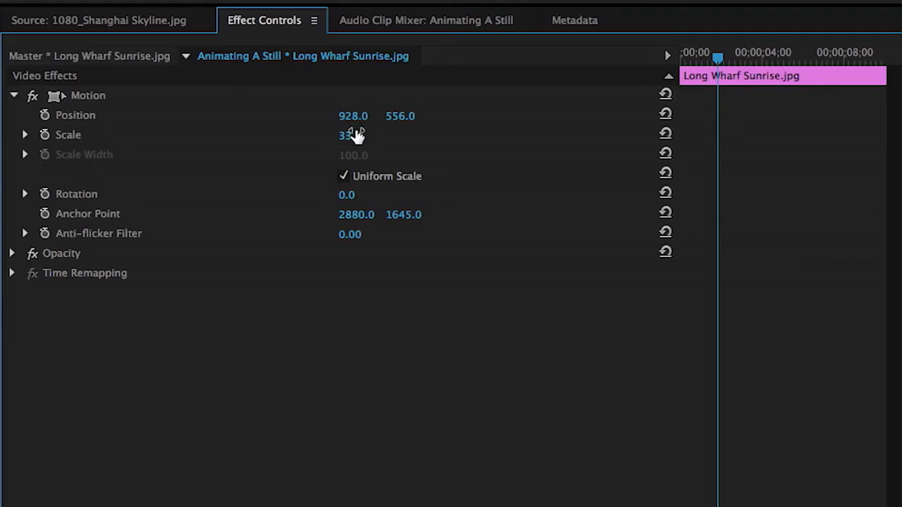
# Step: Set Scale to 40, then reset Position to 960, 540 and Scale to 100
pyautogui.click(356, 135)
pyautogui.write('40')
pyautogui.press('Return')
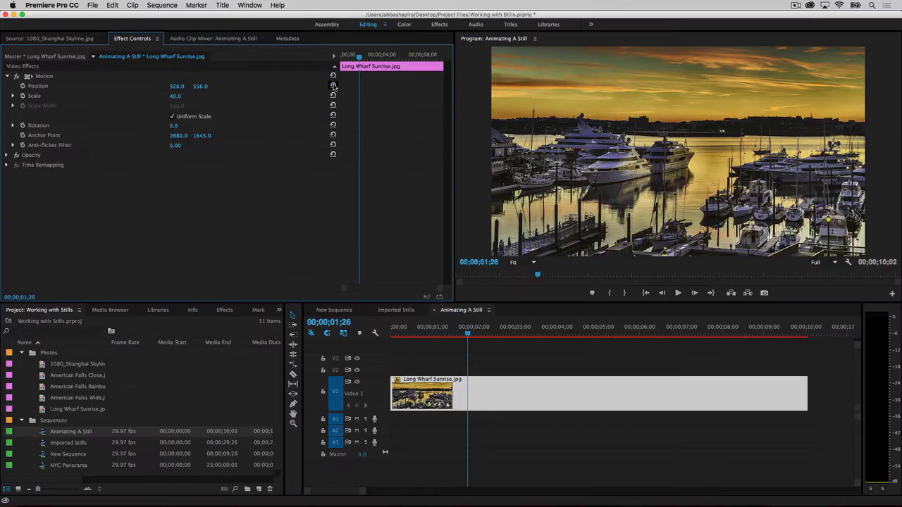
pyautogui.click(666, 115)
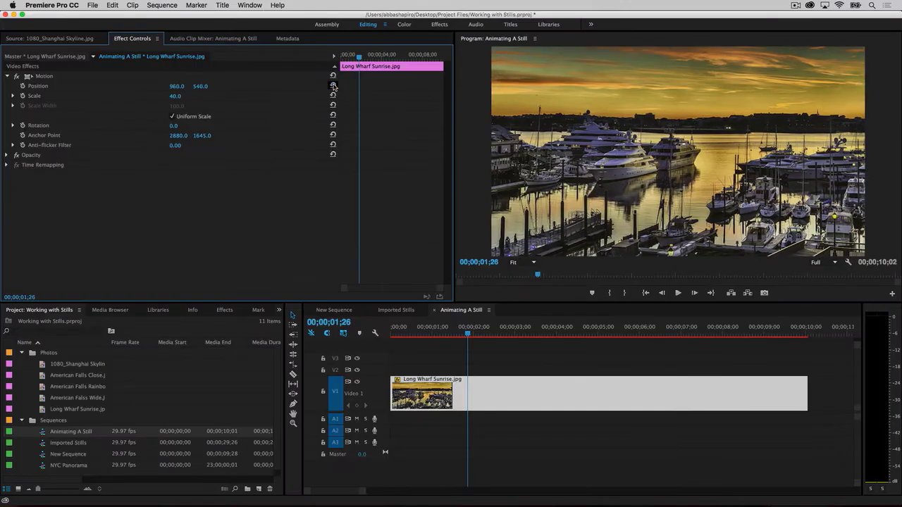
pyautogui.click(333, 95)
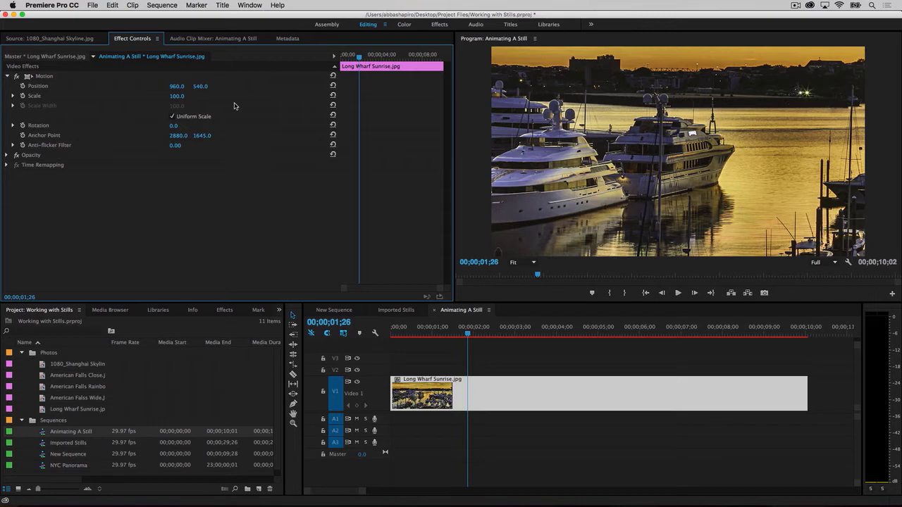
pyautogui.click(113, 5)
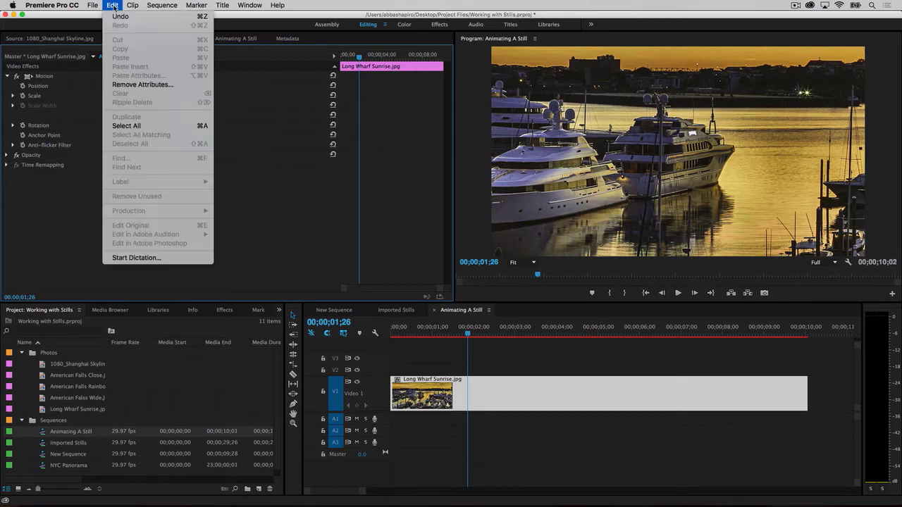
# Step: Undo the Scale reset, then resize and move the Long Wharf image in the Program monitor until it overfills the frame
pyautogui.click(158, 21)
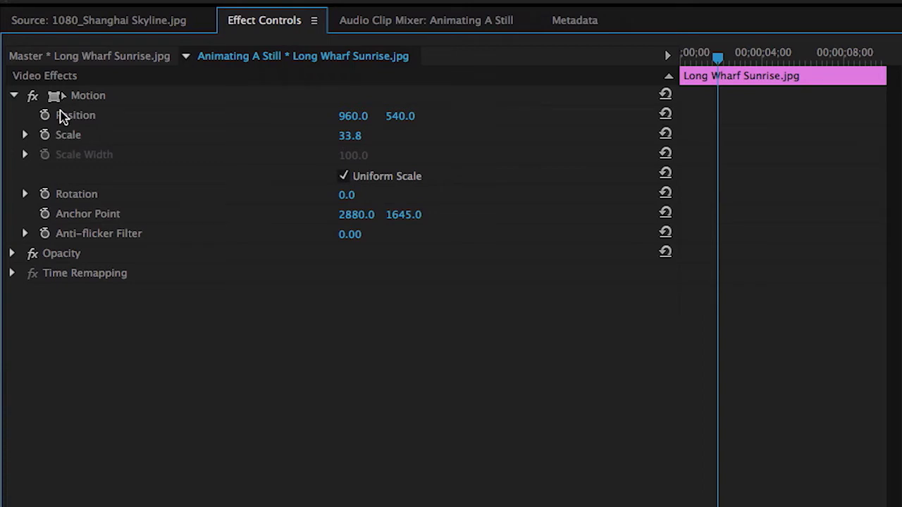
pyautogui.click(55, 100)
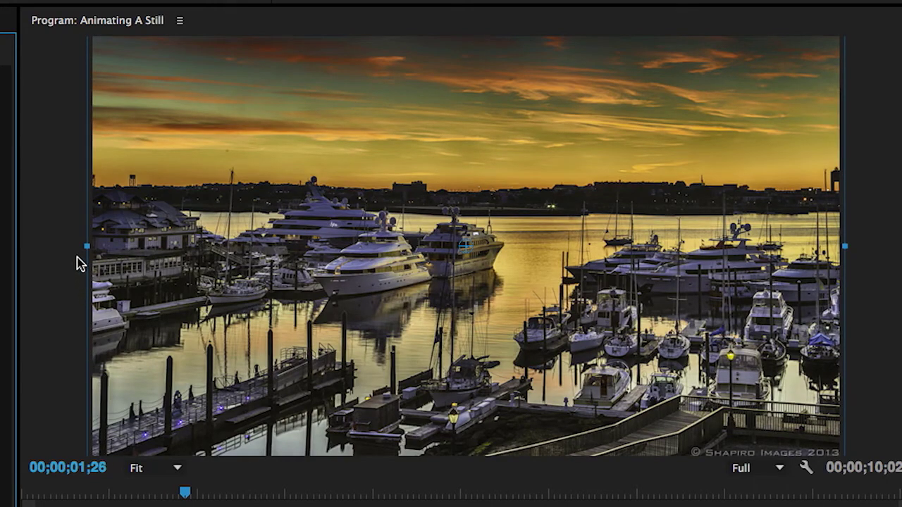
pyautogui.moveTo(87, 246); pyautogui.dragTo(166, 255)
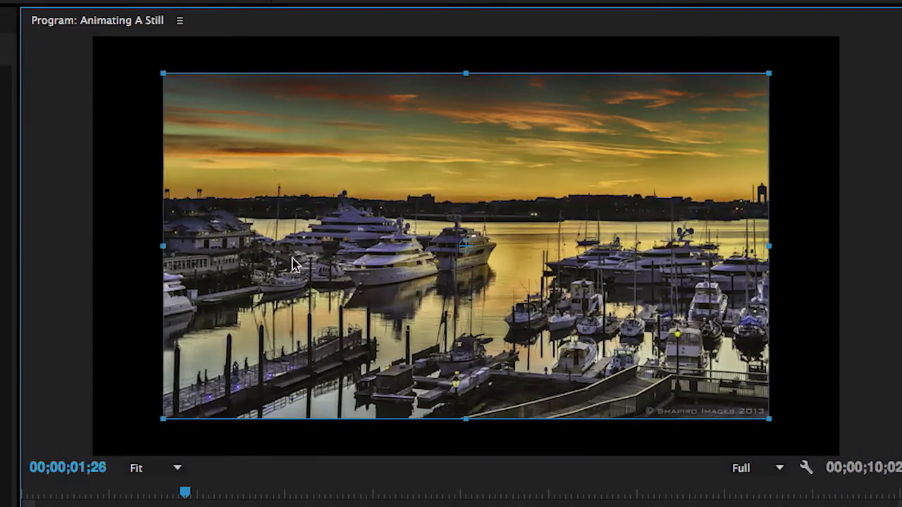
pyautogui.moveTo(292, 262); pyautogui.dragTo(306, 247)
pyautogui.moveTo(150, 415); pyautogui.dragTo(1, 506)
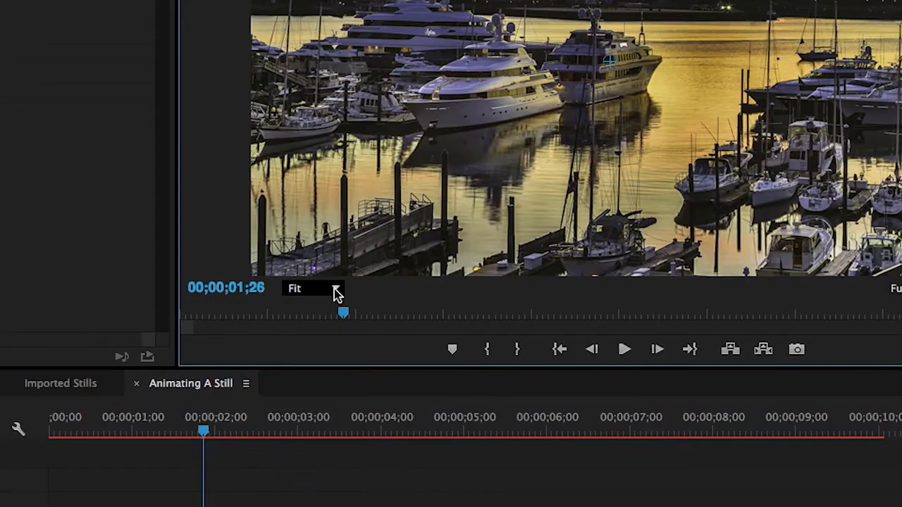
# Step: Set the Program monitor magnification to 25%
pyautogui.click(177, 467)
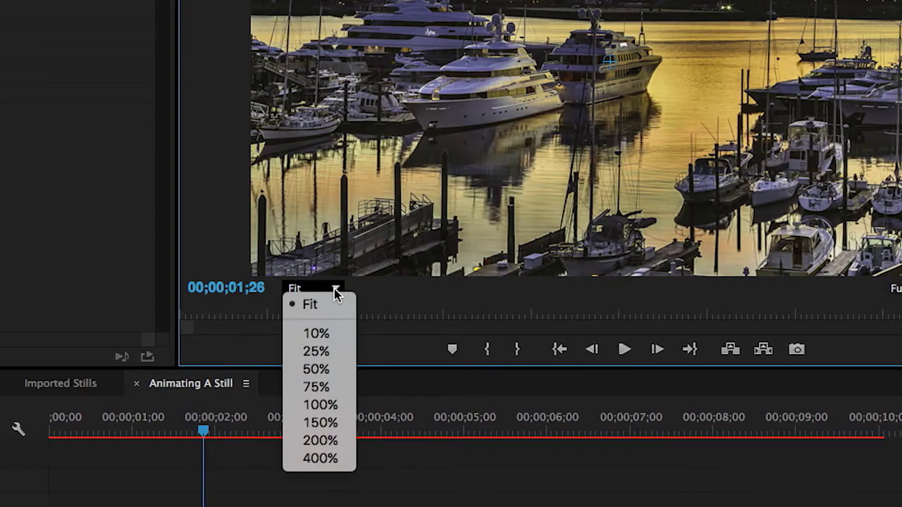
pyautogui.click(338, 350)
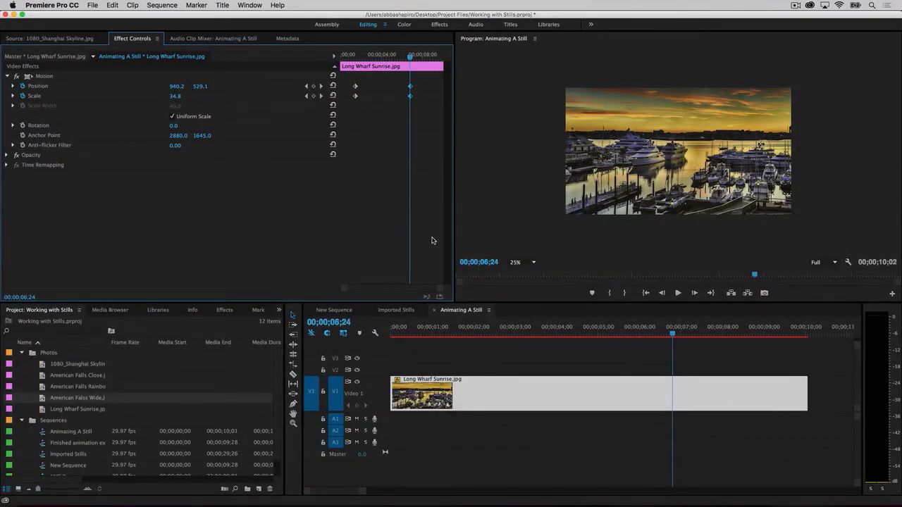
# Step: Scrub to 00;00;00;15 and step through the Long Wharf Sunrise keyframes at 01;16 and 06;25
pyautogui.click(426, 329)
pyautogui.moveTo(426, 329); pyautogui.dragTo(413, 334)
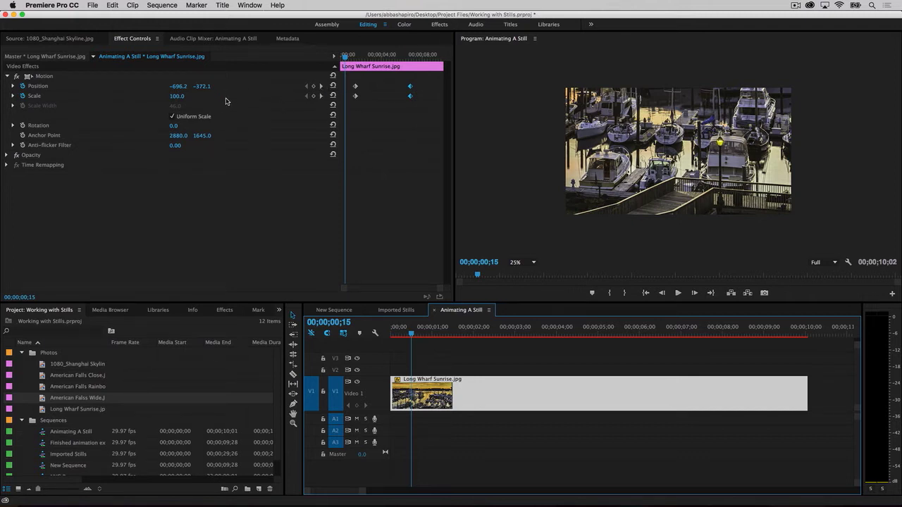
pyautogui.click(347, 59)
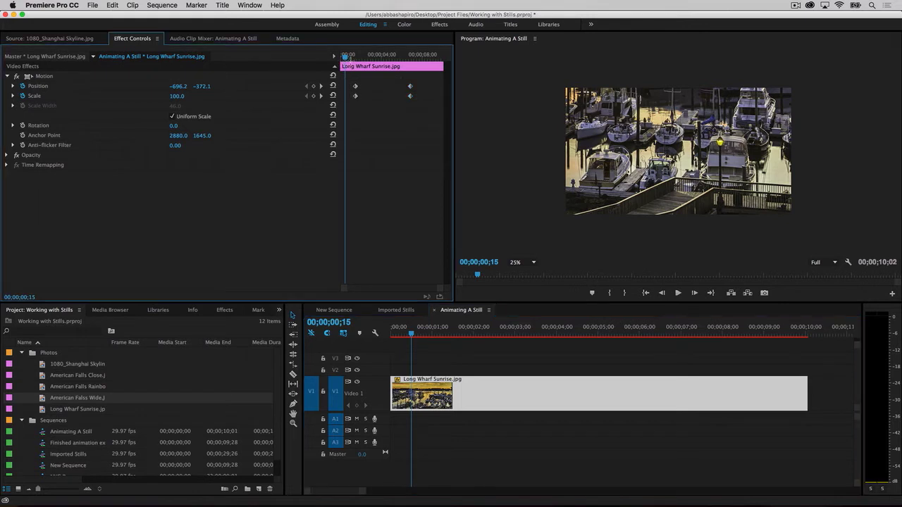
pyautogui.moveTo(345, 59); pyautogui.dragTo(354, 60)
pyautogui.click(321, 86)
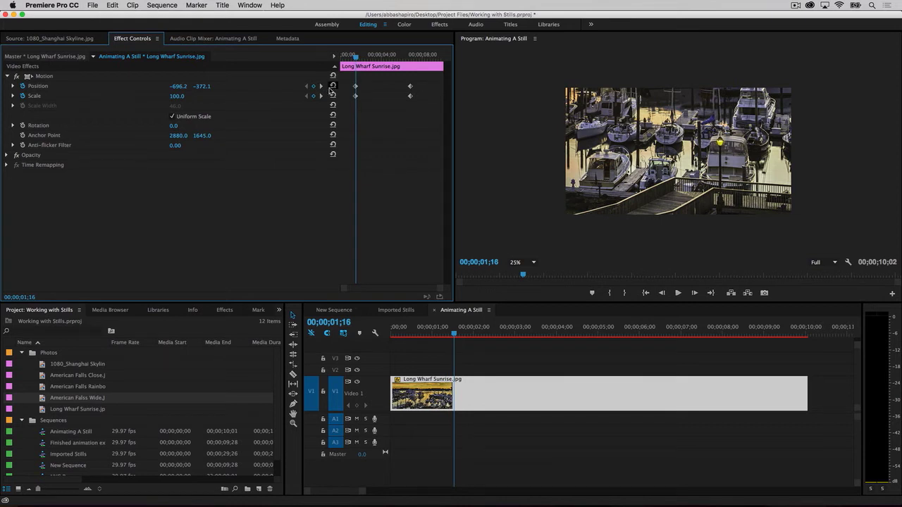
pyautogui.click(322, 86)
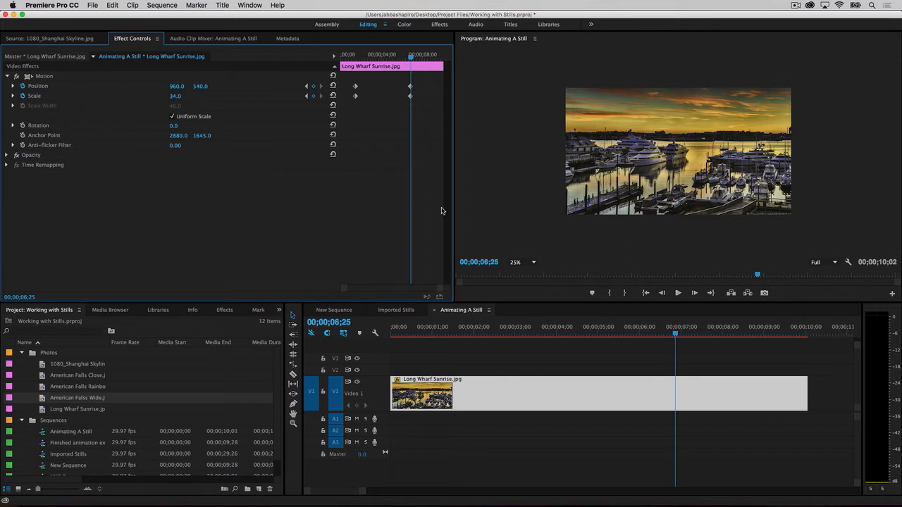
pyautogui.click(307, 86)
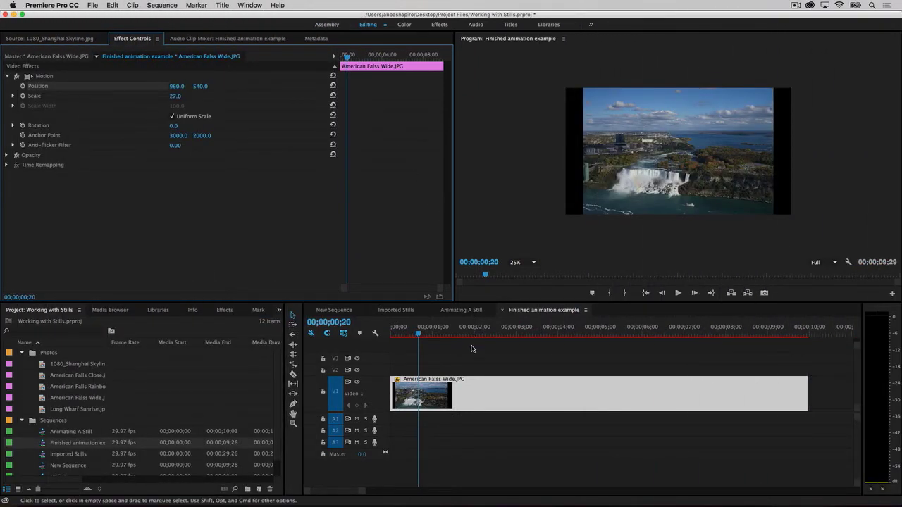
# Step: At 00;00;01;04, reposition the falls image and set starting Position (572, -852) and Scale (100) keyframes
pyautogui.moveTo(418, 334)
pyautogui.mouseDown()
pyautogui.moveTo(405, 333)
pyautogui.moveTo(435, 335)
pyautogui.mouseUp()
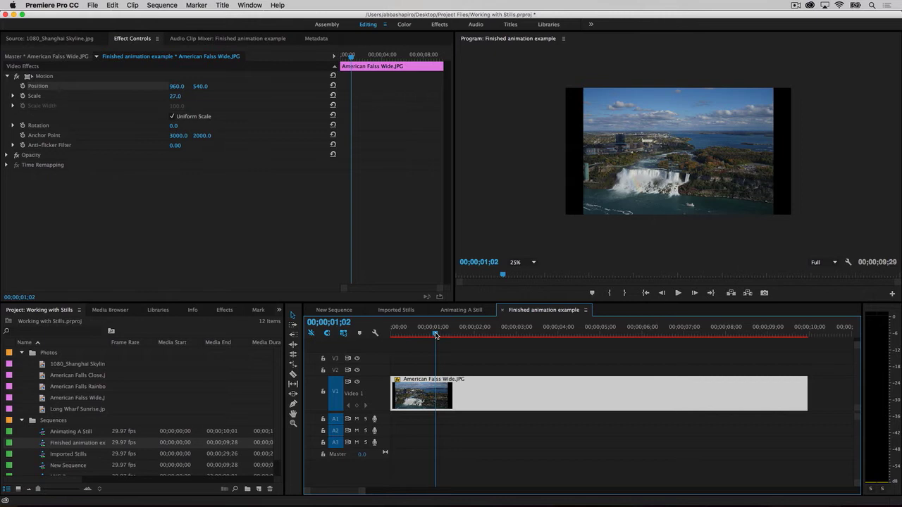
pyautogui.moveTo(436, 336); pyautogui.dragTo(439, 336)
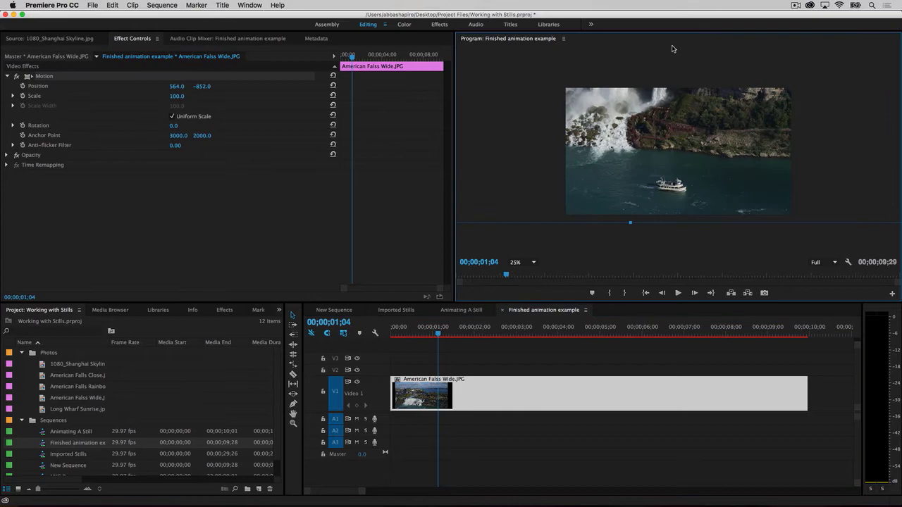
pyautogui.moveTo(678, 59); pyautogui.dragTo(672, 49)
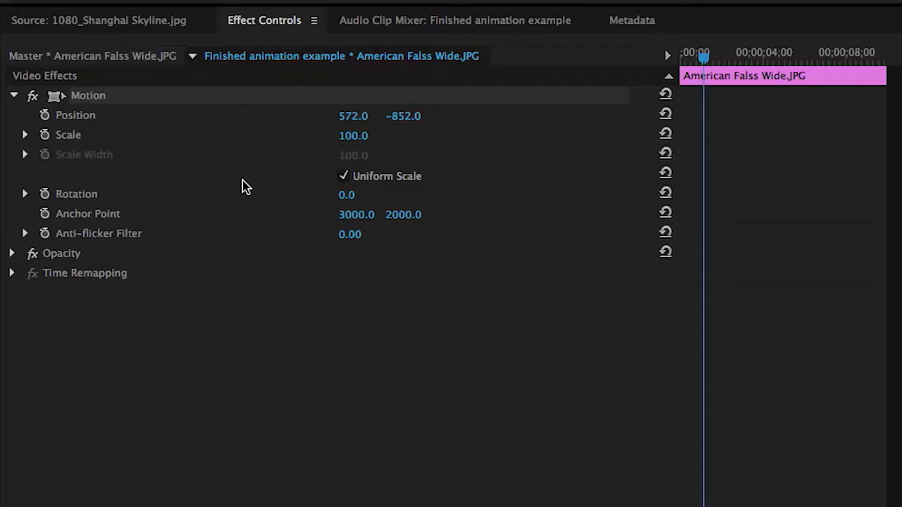
pyautogui.click(45, 116)
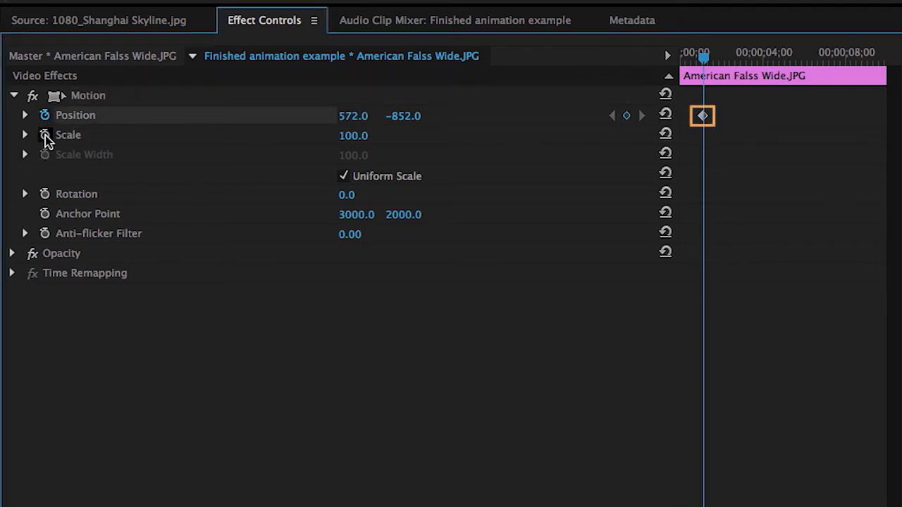
pyautogui.click(45, 135)
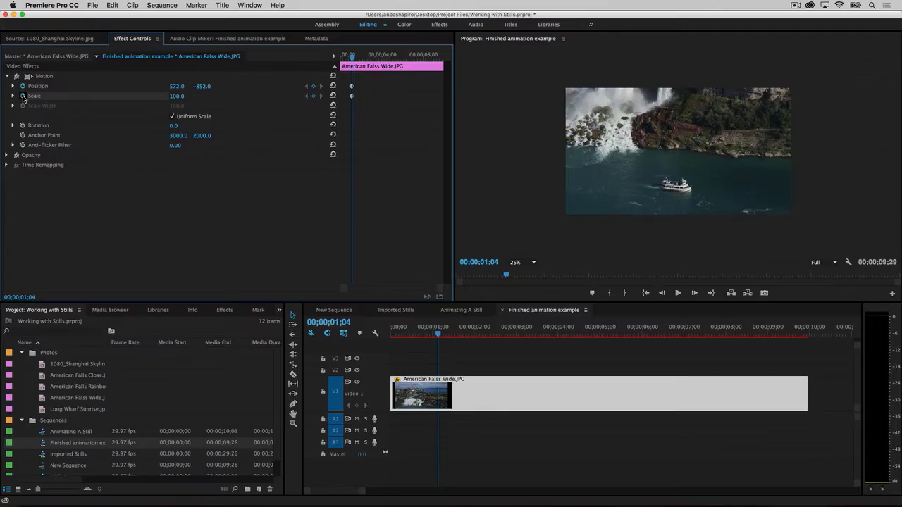
# Step: At 8;16, zoom the falls image out to Scale 37 at Position 960, 378, then preview it
pyautogui.click(442, 331)
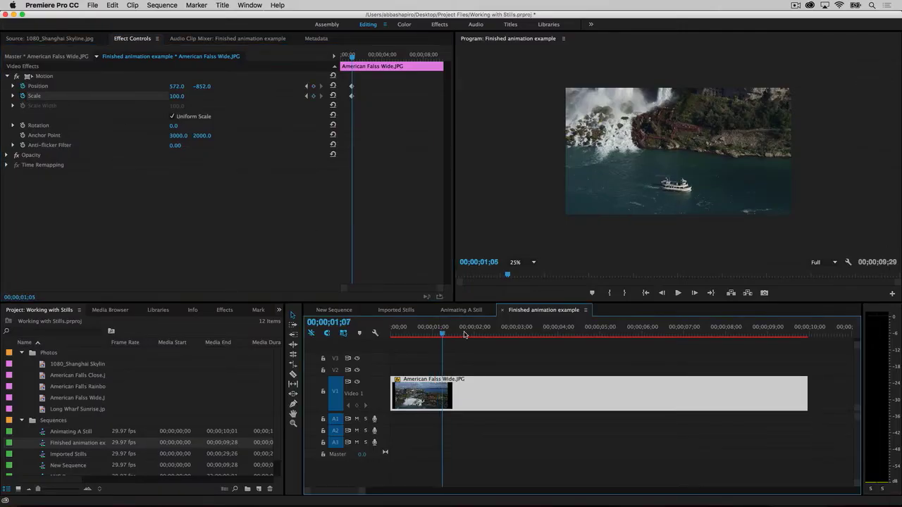
pyautogui.moveTo(464, 334); pyautogui.dragTo(747, 344)
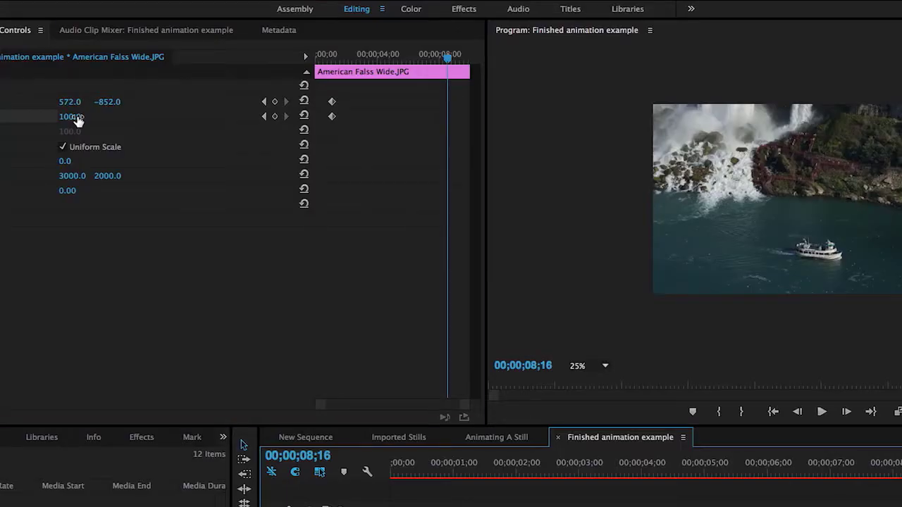
pyautogui.moveTo(78, 122)
pyautogui.mouseDown()
pyautogui.moveTo(60, 121)
pyautogui.moveTo(71, 116)
pyautogui.mouseUp()
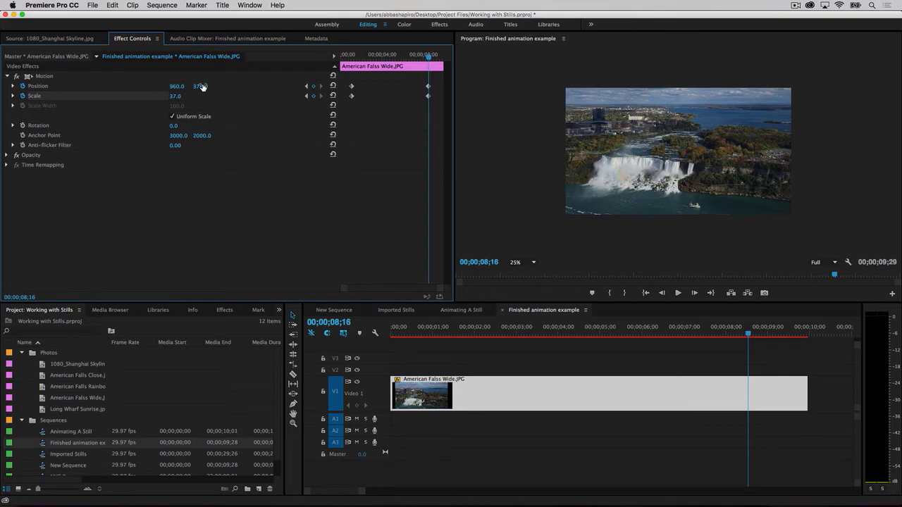
pyautogui.click(420, 328)
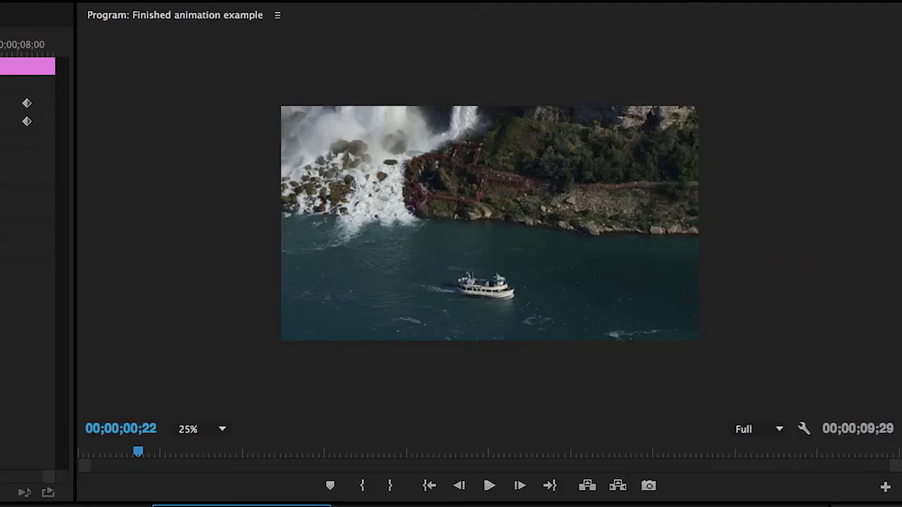
pyautogui.press('space')
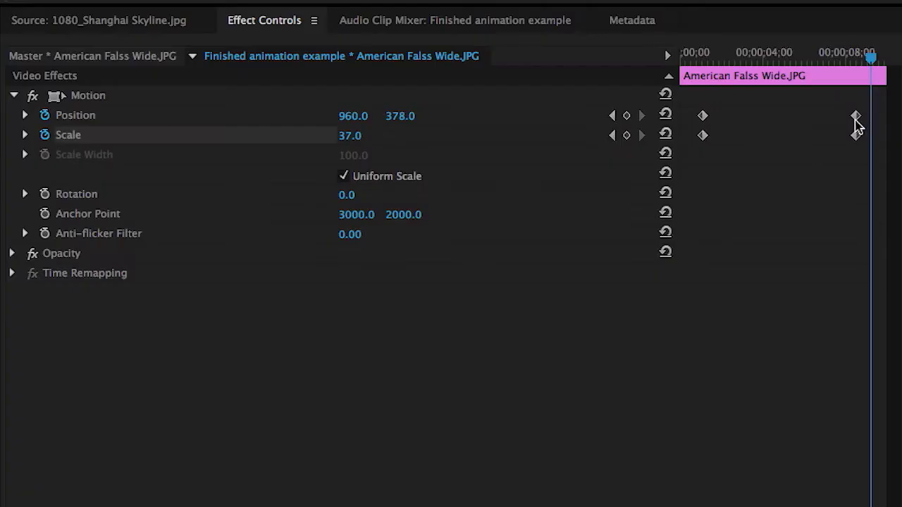
# Step: Pull the Position and Scale end keyframes in together and preview the zoom-out ending near 4;26
pyautogui.moveTo(852, 119); pyautogui.dragTo(773, 131)
pyautogui.moveTo(855, 135); pyautogui.dragTo(750, 166)
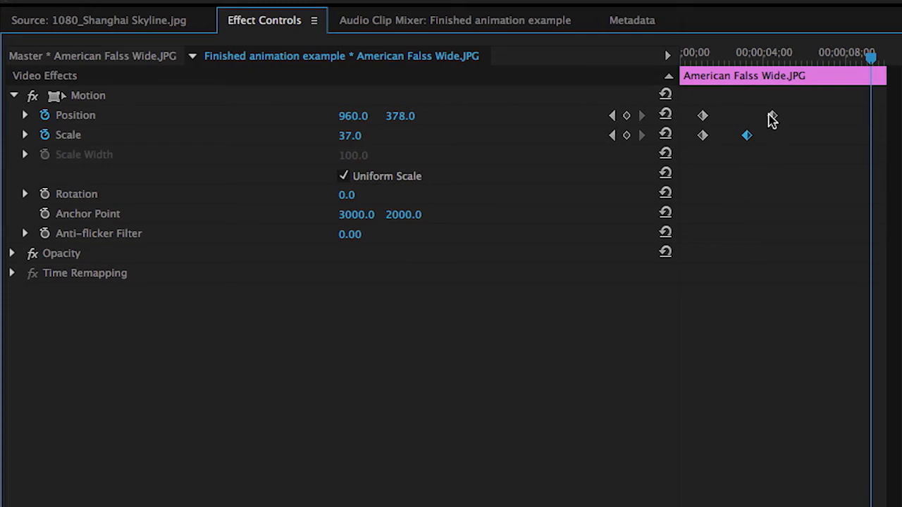
pyautogui.moveTo(746, 137); pyautogui.dragTo(770, 139)
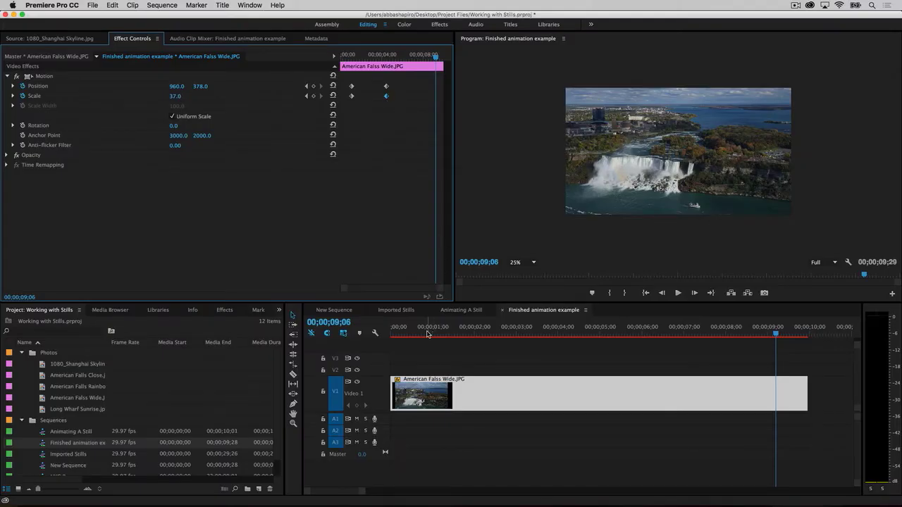
pyautogui.click(427, 334)
pyautogui.press('space')
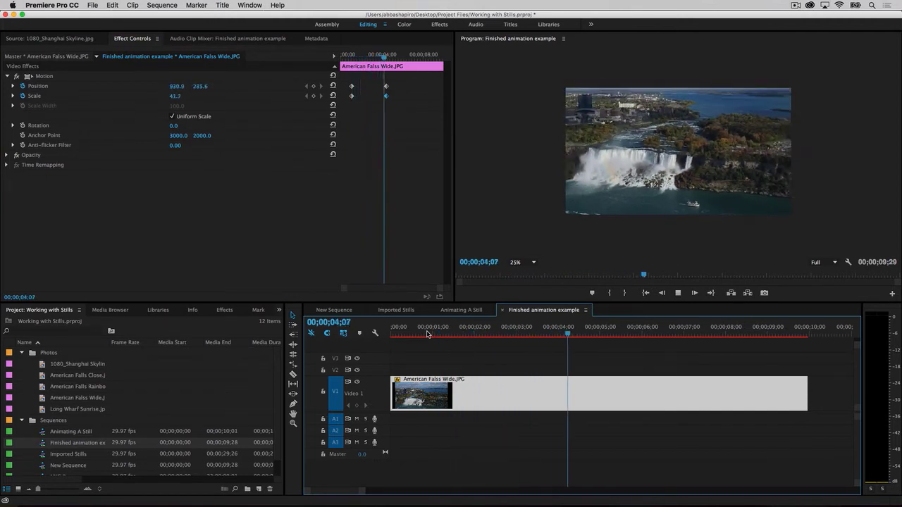
pyautogui.press('space')
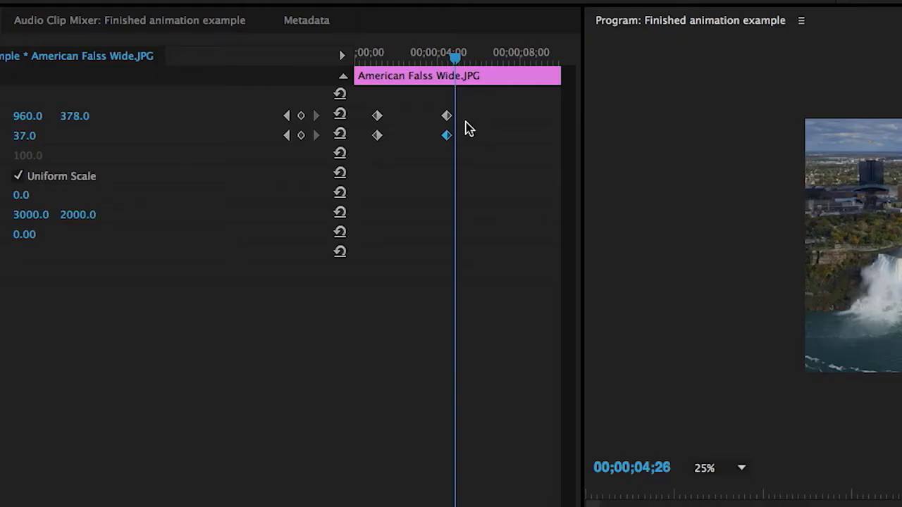
# Step: Clear the Scale end keyframe and switch off Position animation to remove its keyframes
pyautogui.rightClick(446, 136)
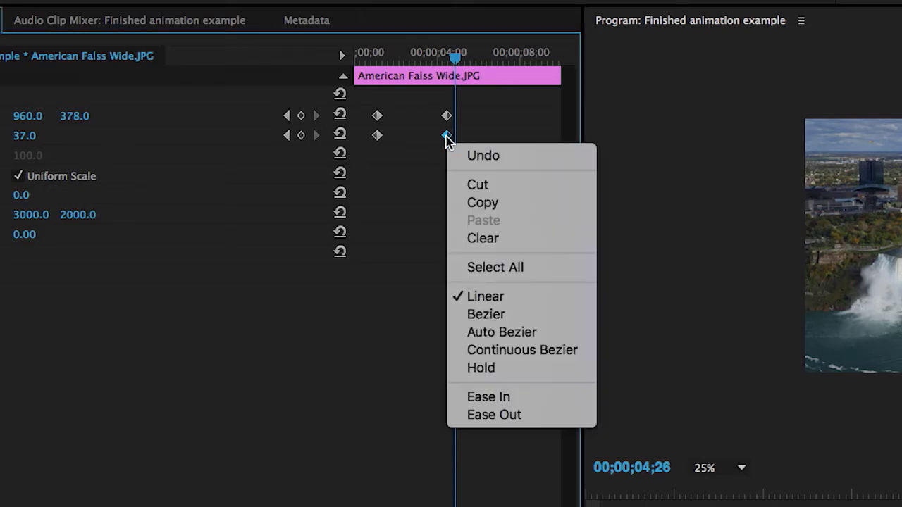
pyautogui.click(493, 238)
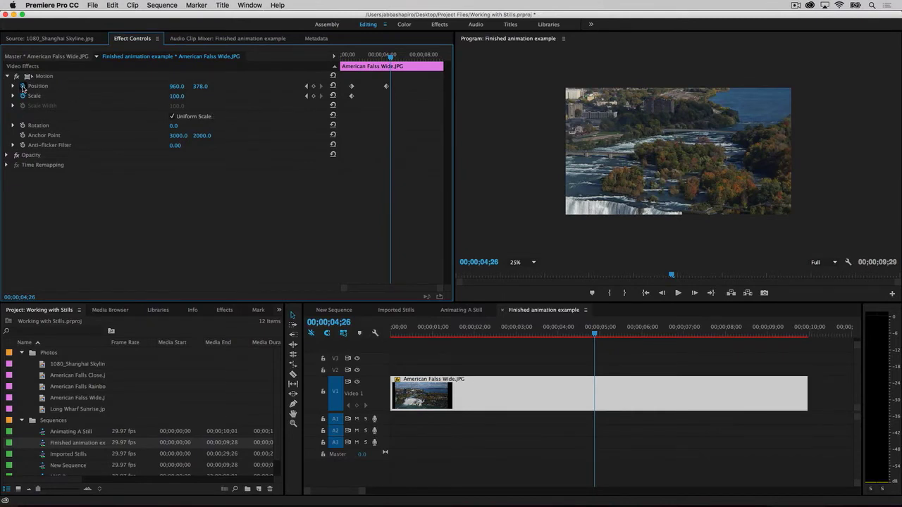
pyautogui.click(22, 86)
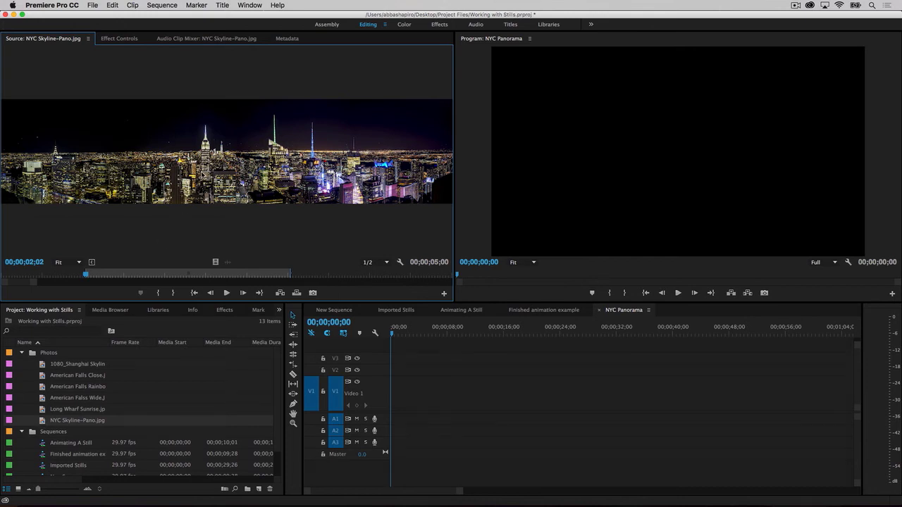
# Step: Place NYC Skyline-Pano.jpg on track V1 and show its Effect Controls properties
pyautogui.moveTo(203, 176); pyautogui.dragTo(392, 409)
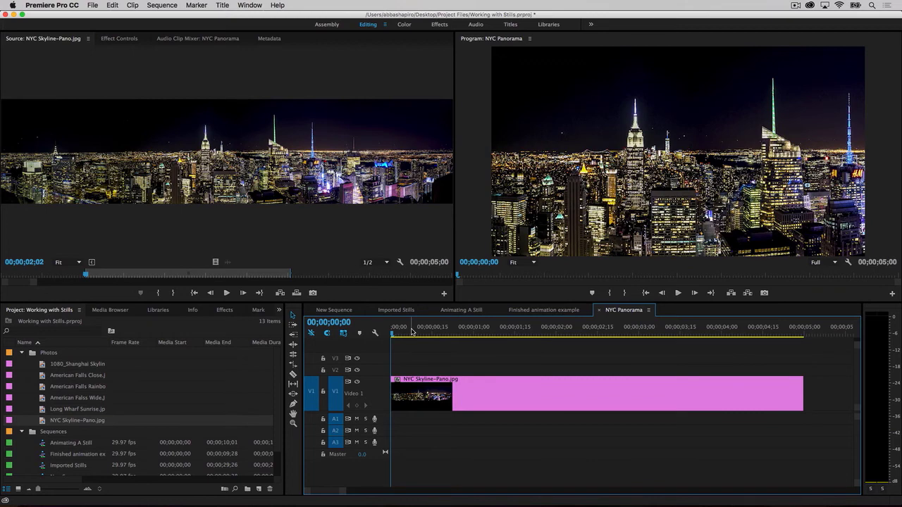
pyautogui.moveTo(392, 336); pyautogui.dragTo(410, 339)
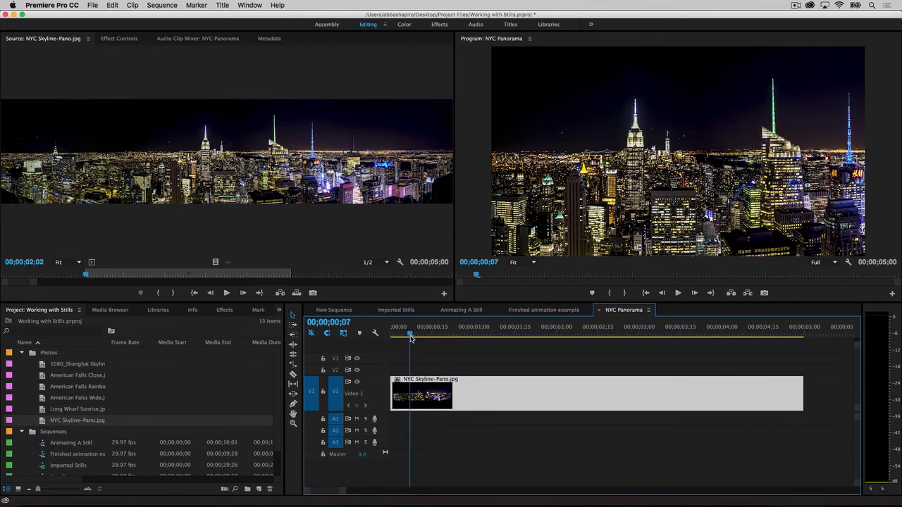
pyautogui.click(131, 43)
# Step: Set a starting Position keyframe with X at 2306 to show the panorama's left end
pyautogui.click(38, 77)
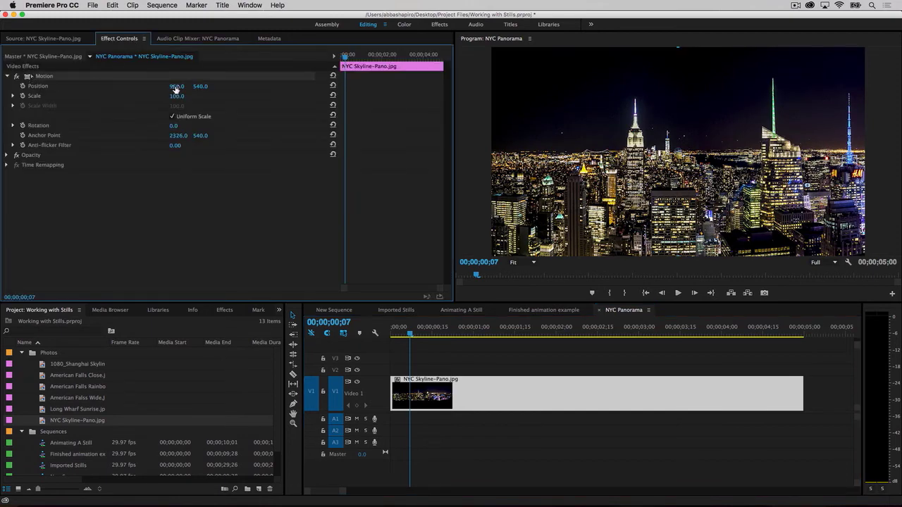
pyautogui.moveTo(176, 86); pyautogui.dragTo(507, 86)
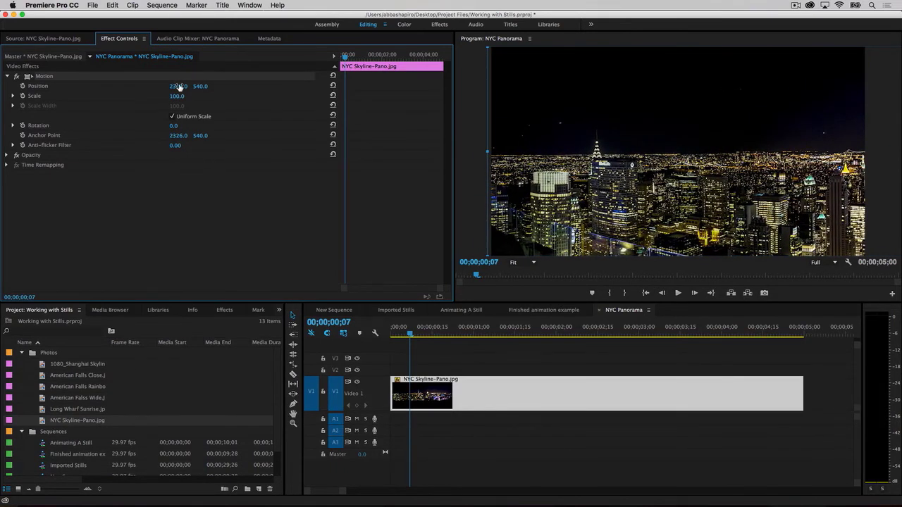
pyautogui.click(22, 85)
# Step: At 04;25, set the ending Position keyframe with X at -395
pyautogui.moveTo(410, 333); pyautogui.dragTo(790, 345)
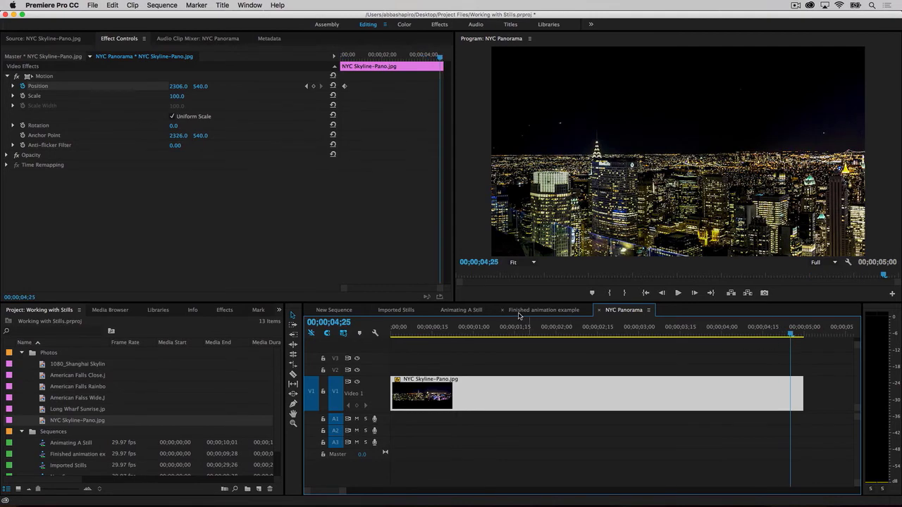
pyautogui.click(28, 77)
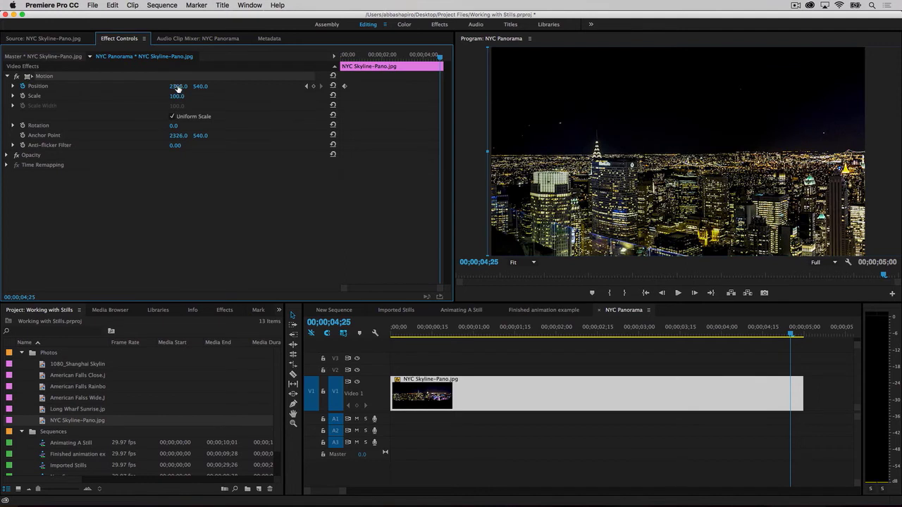
pyautogui.moveTo(178, 86); pyautogui.dragTo(178, 86)
# Step: Preview the pan, then stretch the NYC Skyline-Pano.jpg clip to about 50 seconds on V1
pyautogui.click(405, 333)
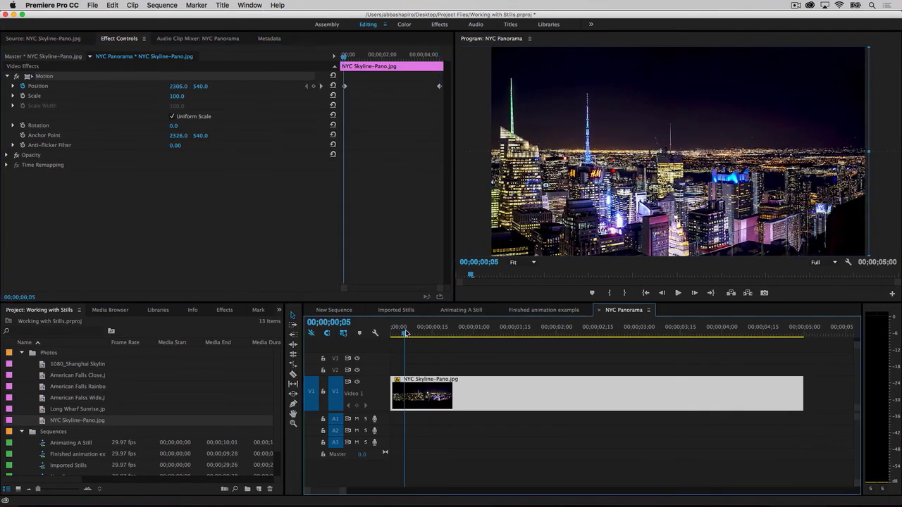
pyautogui.press('space')
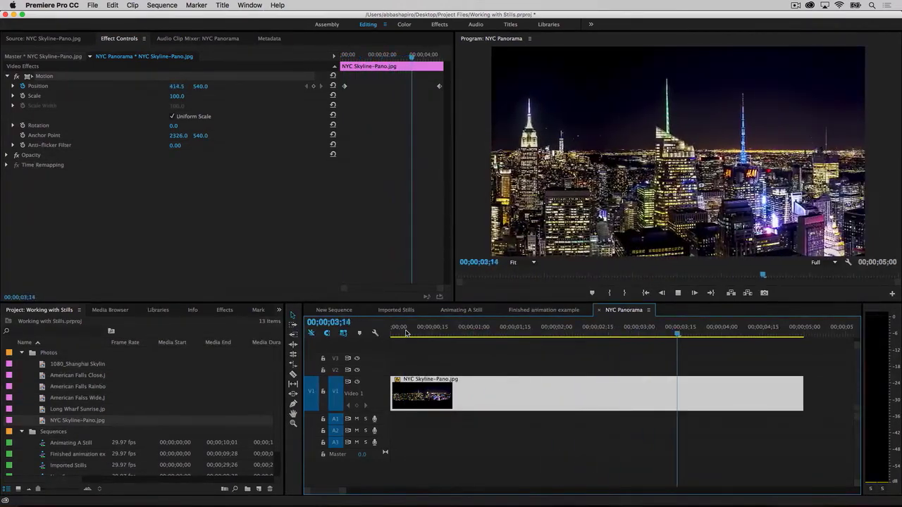
pyautogui.press('space')
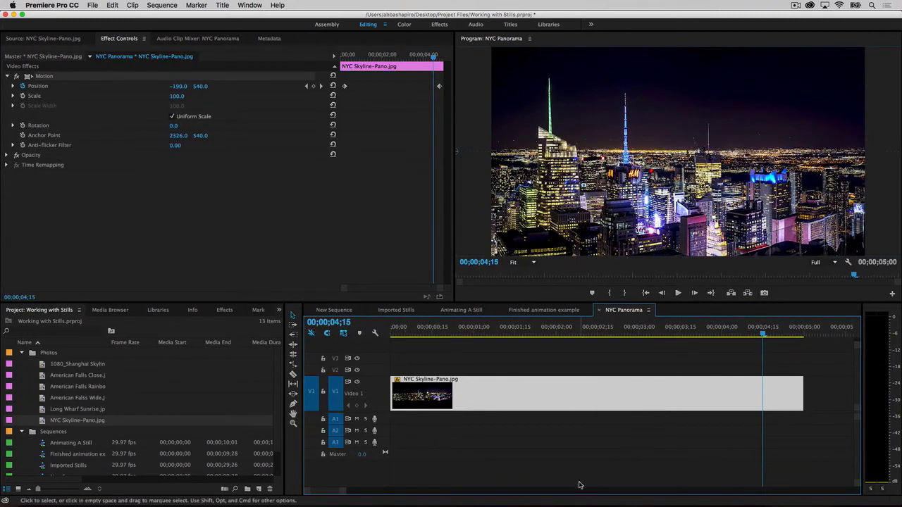
pyautogui.moveTo(342, 494); pyautogui.dragTo(410, 490)
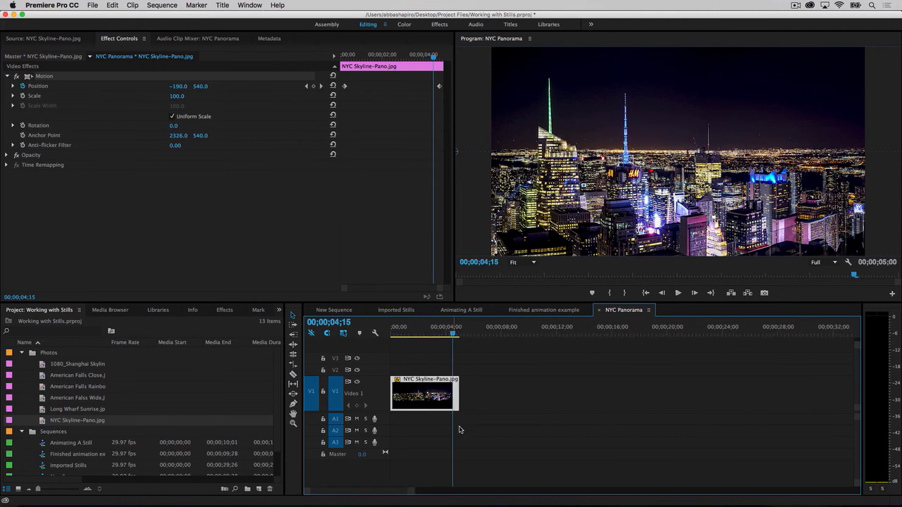
pyautogui.moveTo(458, 399); pyautogui.dragTo(722, 393)
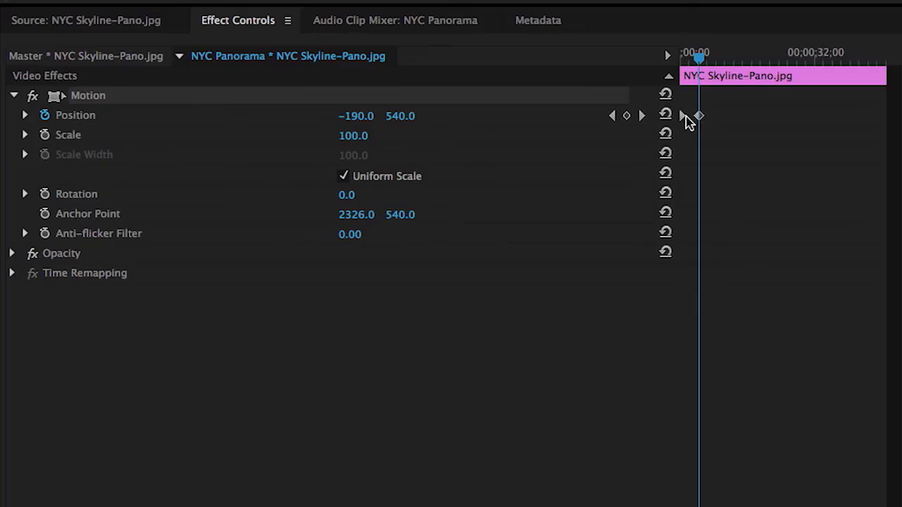
# Step: Move the last Position keyframe to about 48;27 at the clip's end and preview the slow pan
pyautogui.moveTo(697, 117); pyautogui.dragTo(883, 128)
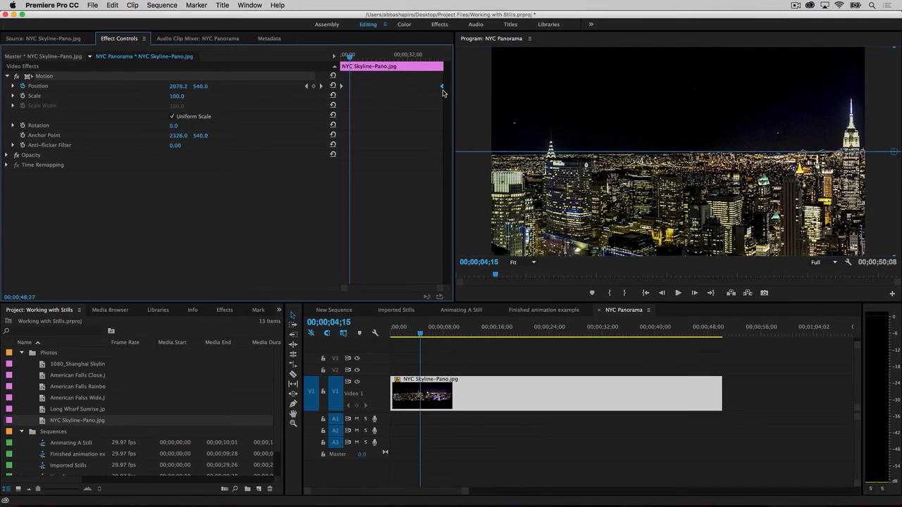
pyautogui.moveTo(442, 92); pyautogui.dragTo(443, 92)
pyautogui.click(421, 333)
pyautogui.press('space')
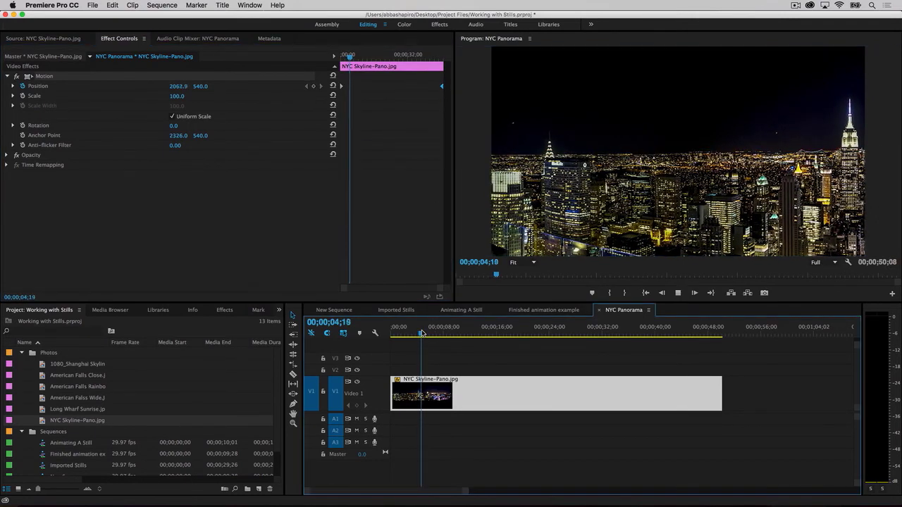